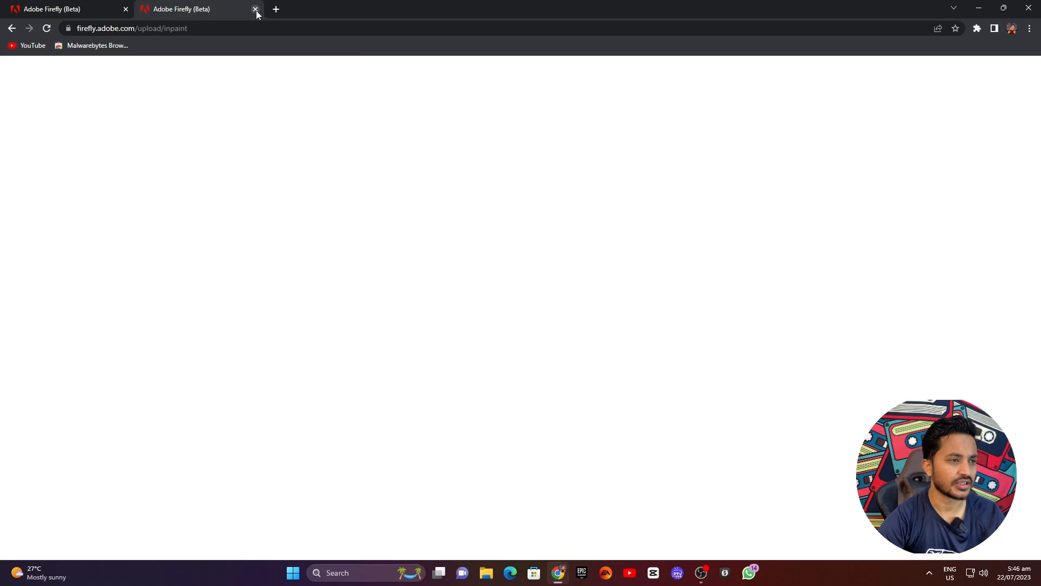
Step: Replace the extra Firefly tab with a new one and search for "google"
left_click(255, 10)
left_click(145, 10)
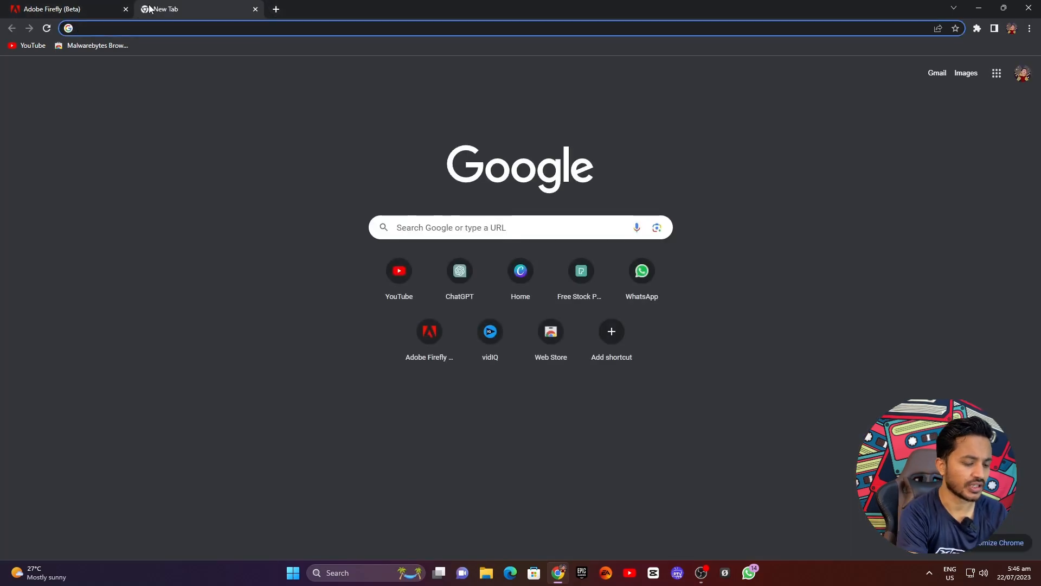
type("google")
key("Return")
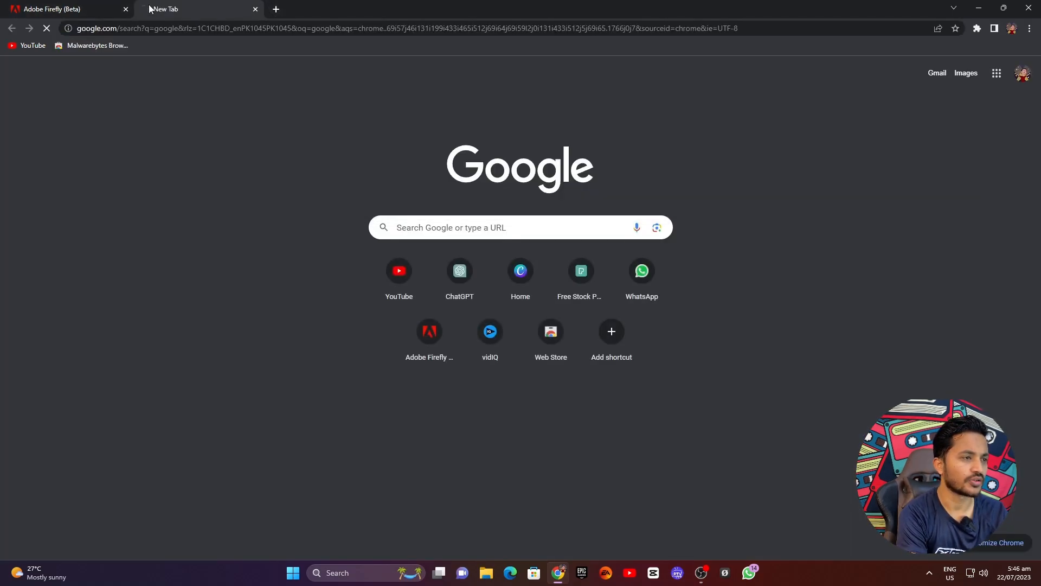
Step: Search Google for "firefly" and open the "Adobe Firefly - Generative AI for creatives" result
double_click(157, 81)
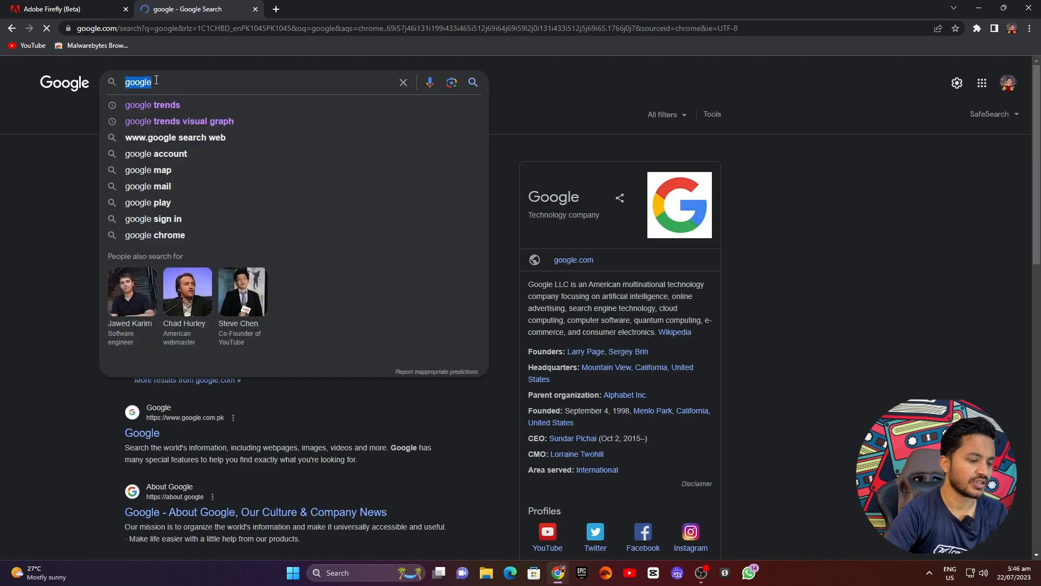
type("firefly")
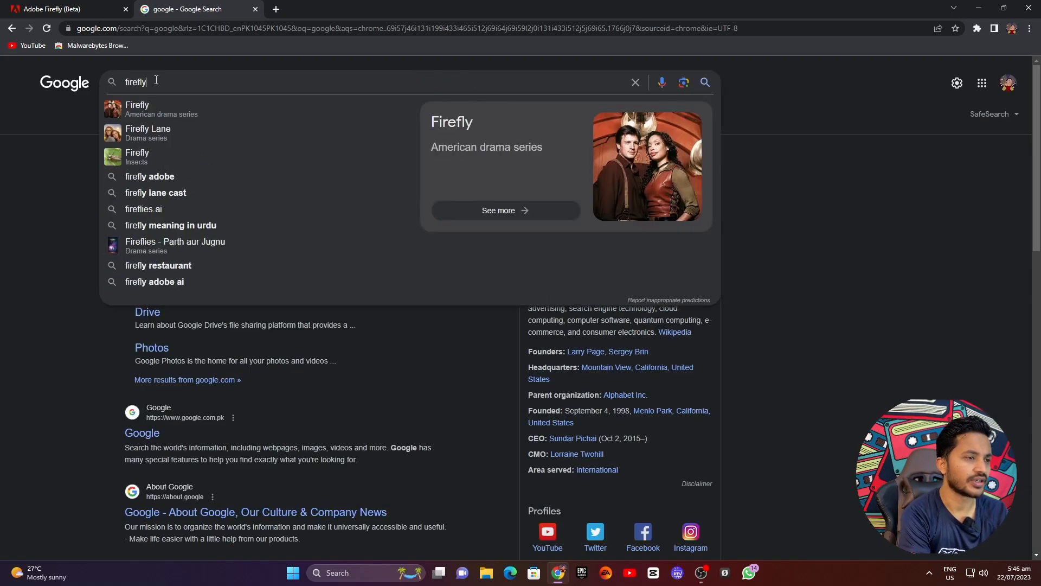
key("Return")
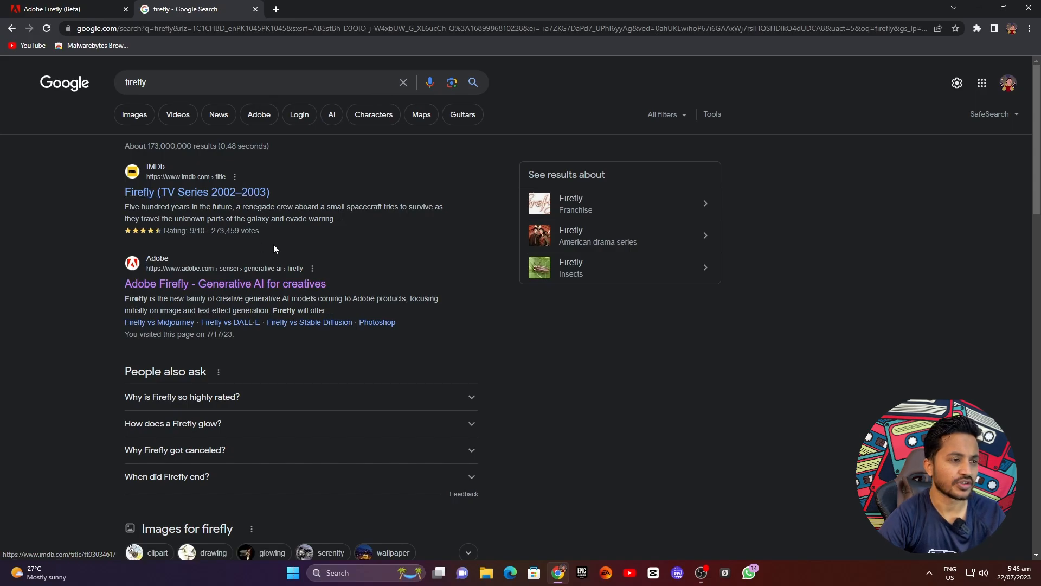
scroll(187, 244, "down", 1)
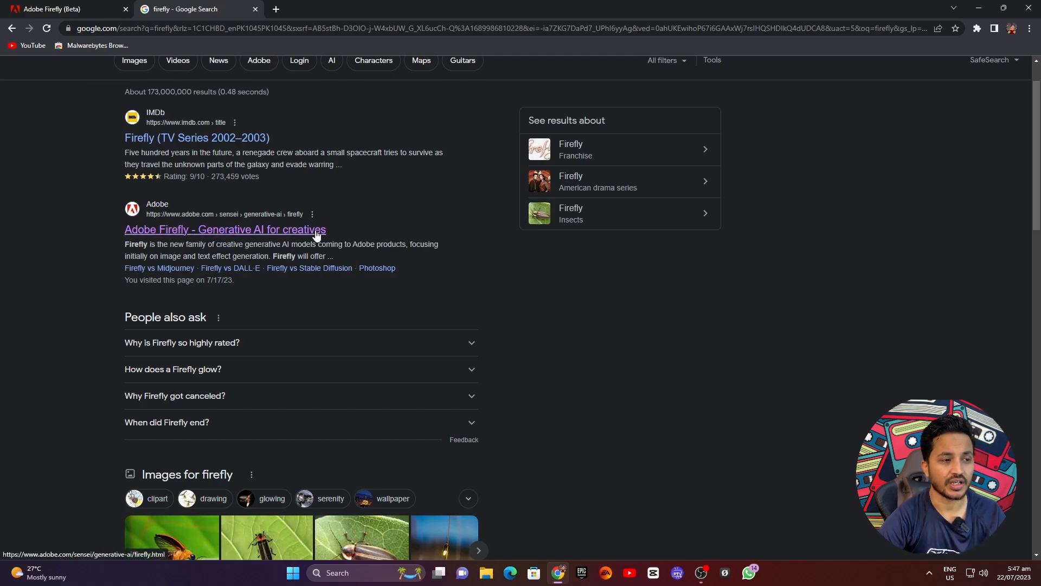
left_click(256, 235)
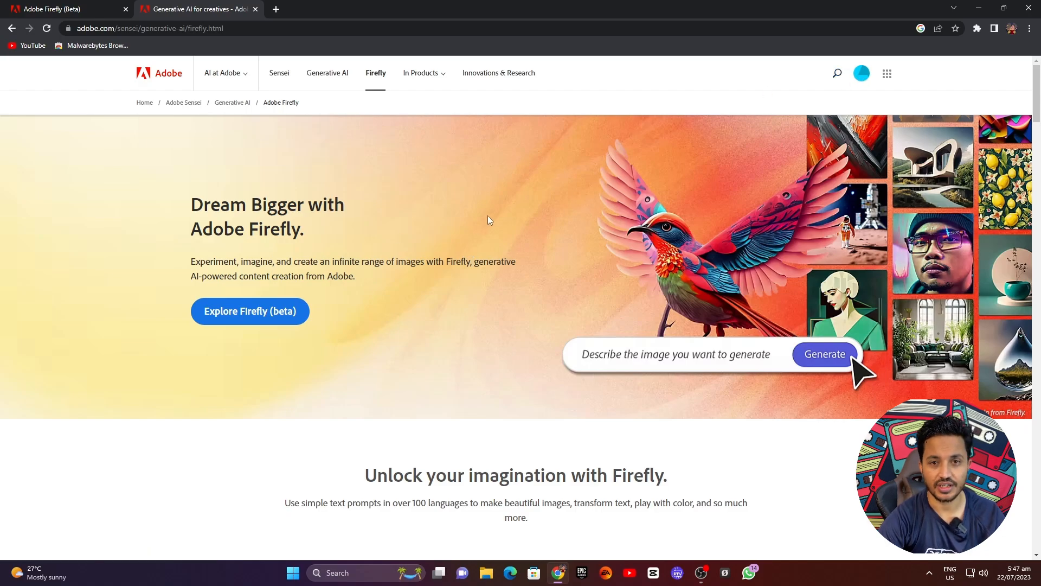
Step: Close the Adobe product page tab and return from Generative fill to the Firefly home page
left_click(255, 9)
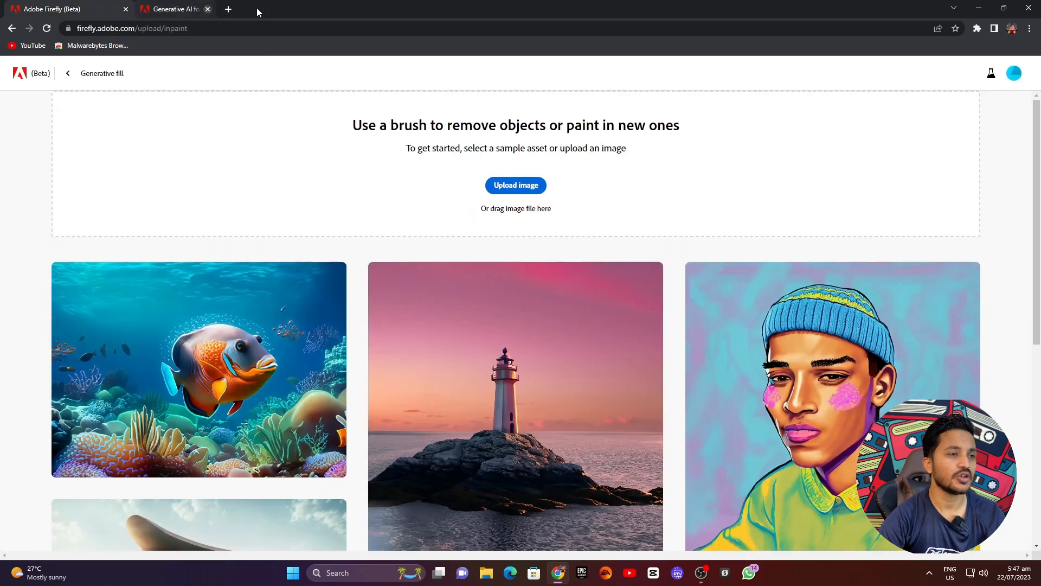
left_click(68, 73)
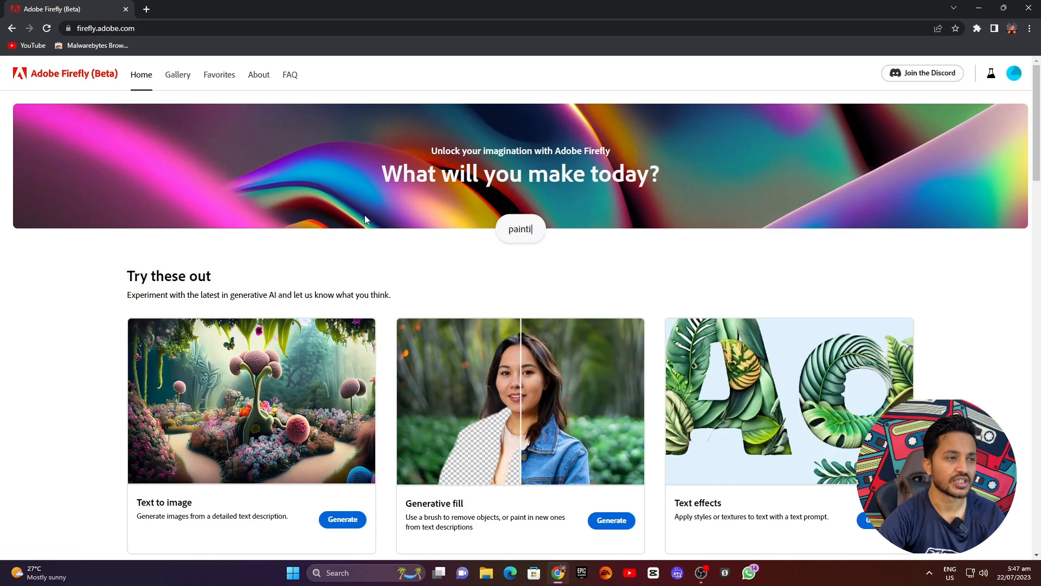
Step: Look through the home page's feature cards, from Text to image to Extend image, and the galleries below them
scroll(365, 217, "down", 2)
scroll(256, 177, "down", 1)
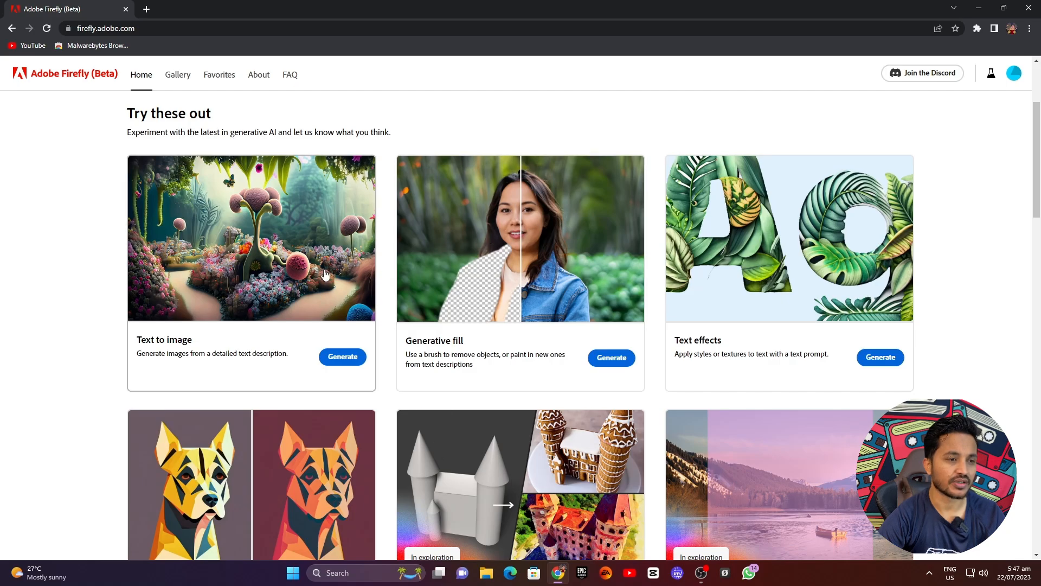
scroll(217, 303, "down", 1)
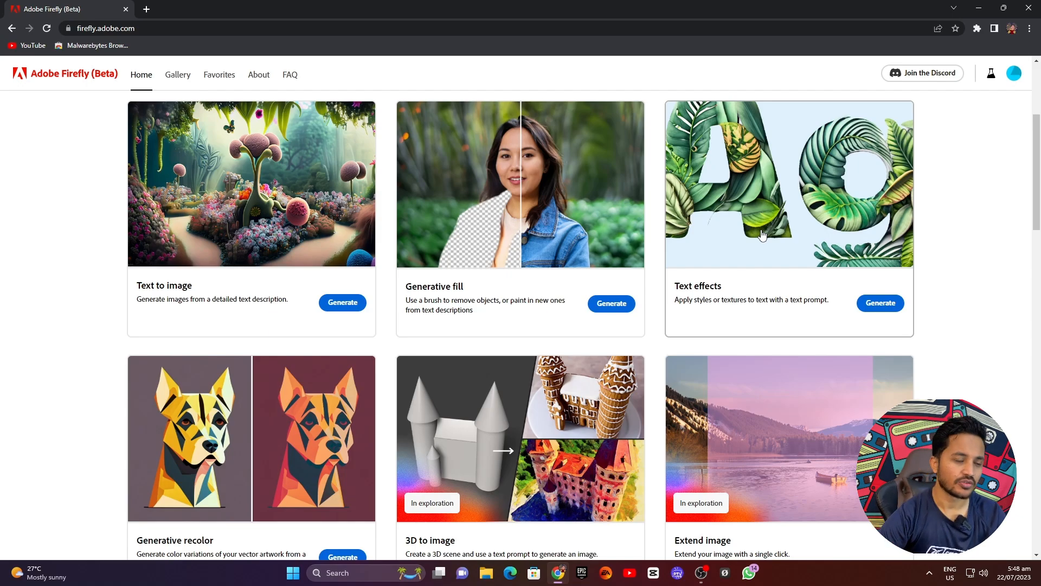
scroll(630, 282, "down", 3)
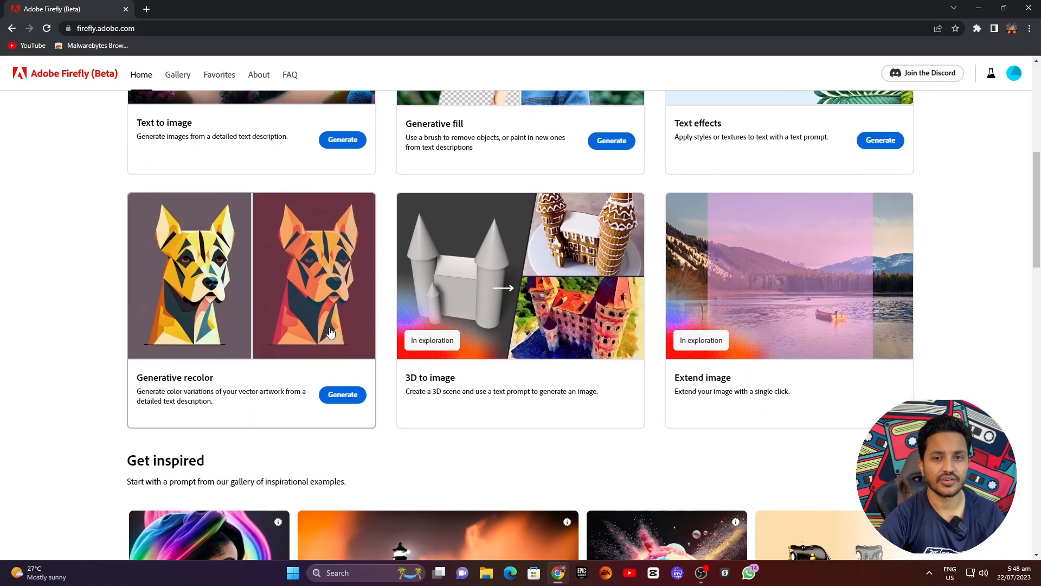
scroll(330, 331, "up", 2)
scroll(330, 332, "down", 3)
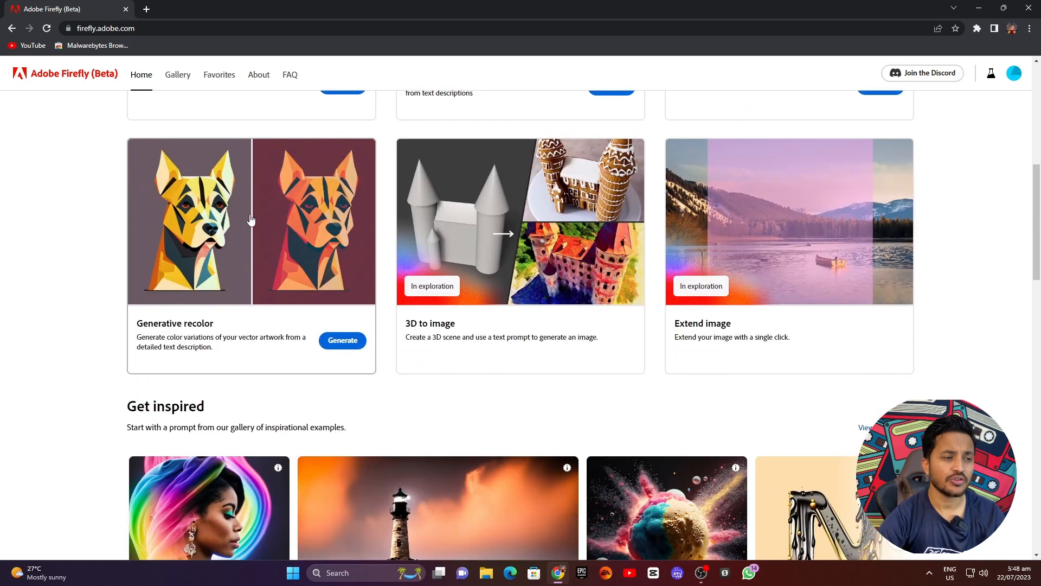
scroll(661, 406, "down", 5)
scroll(573, 367, "down", 2)
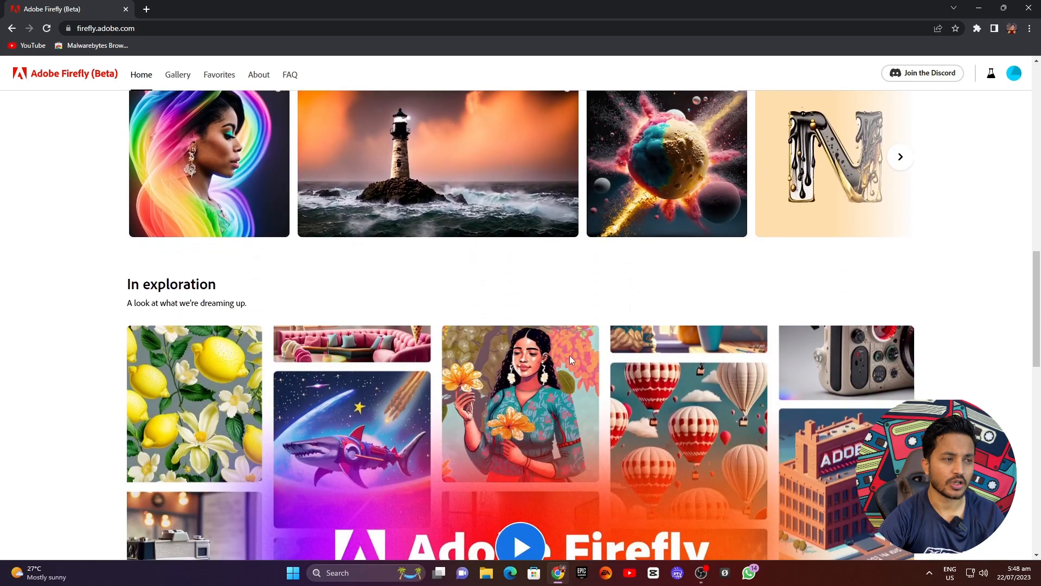
scroll(573, 352, "up", 14)
scroll(574, 357, "down", 5)
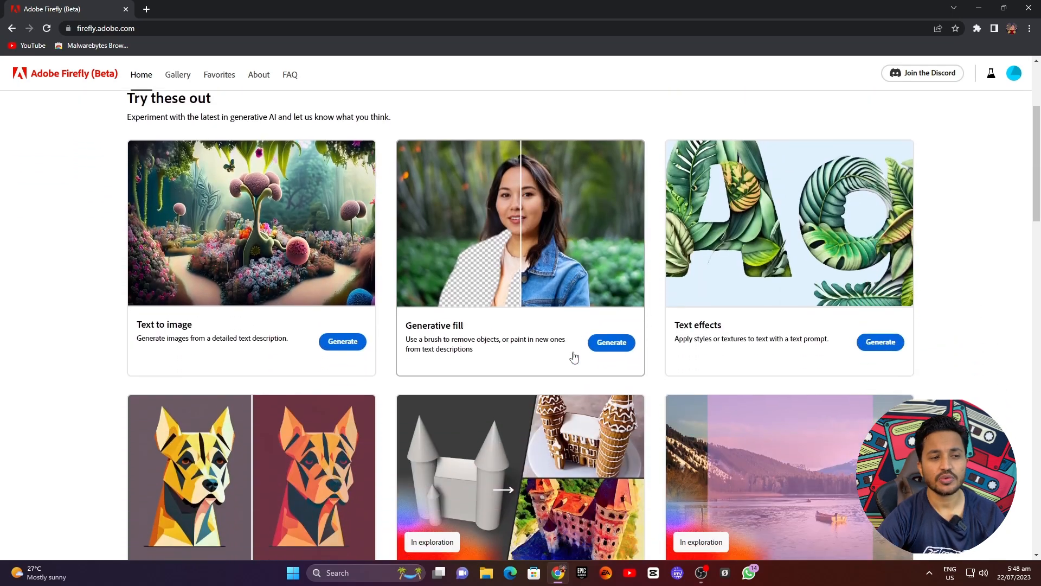
scroll(573, 356, "up", 4)
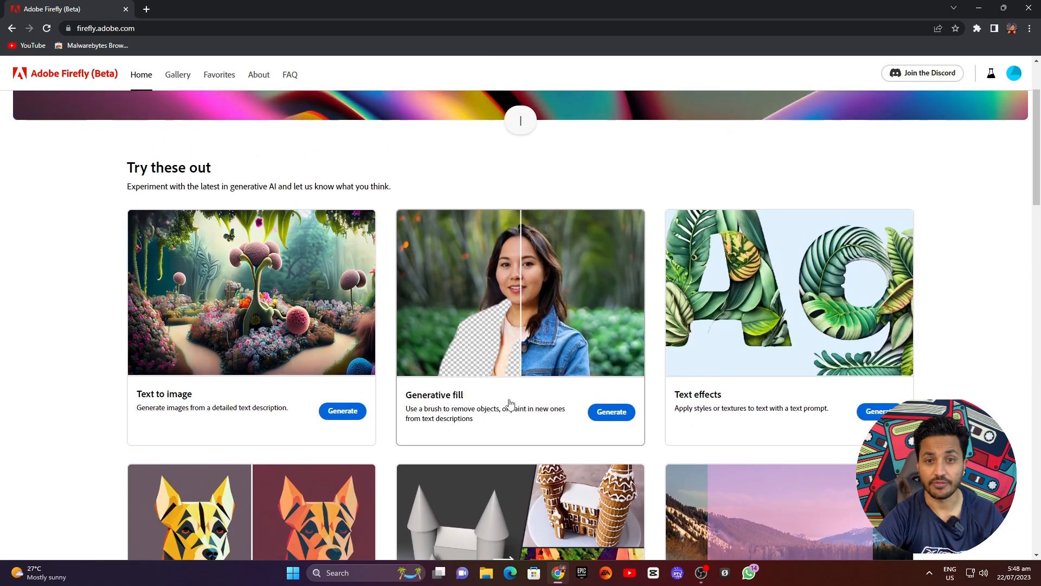
Step: Open Generative fill and load the sample photo of the woman in the orange jacket
left_click(611, 413)
scroll(447, 320, "down", 6)
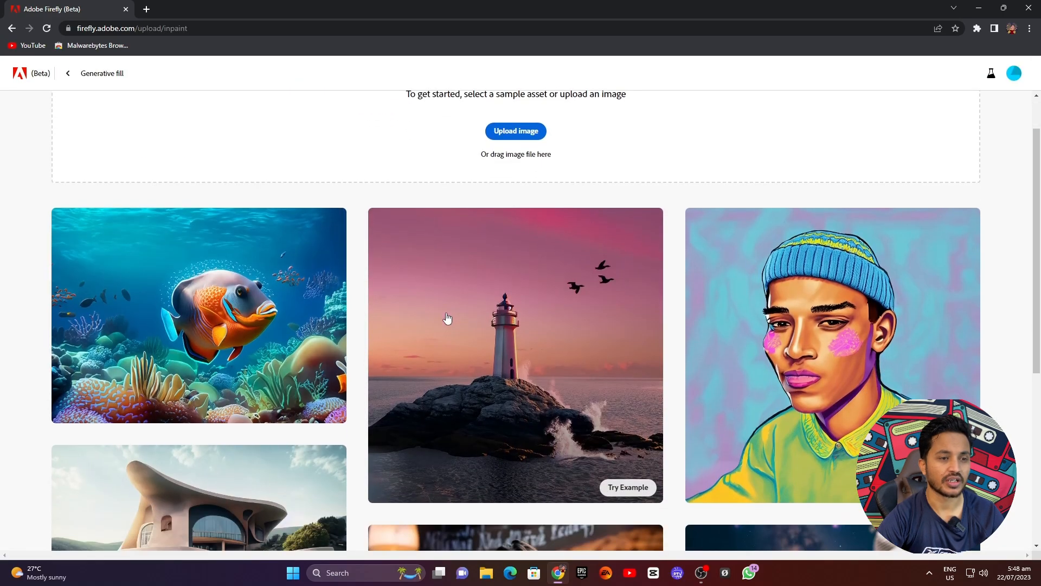
scroll(447, 319, "up", 5)
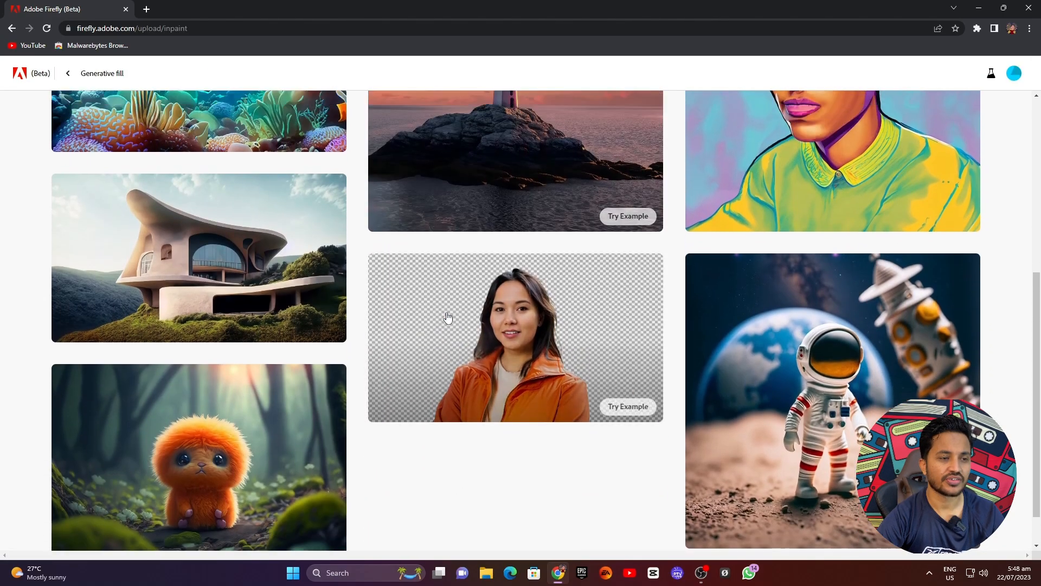
scroll(612, 363, "down", 5)
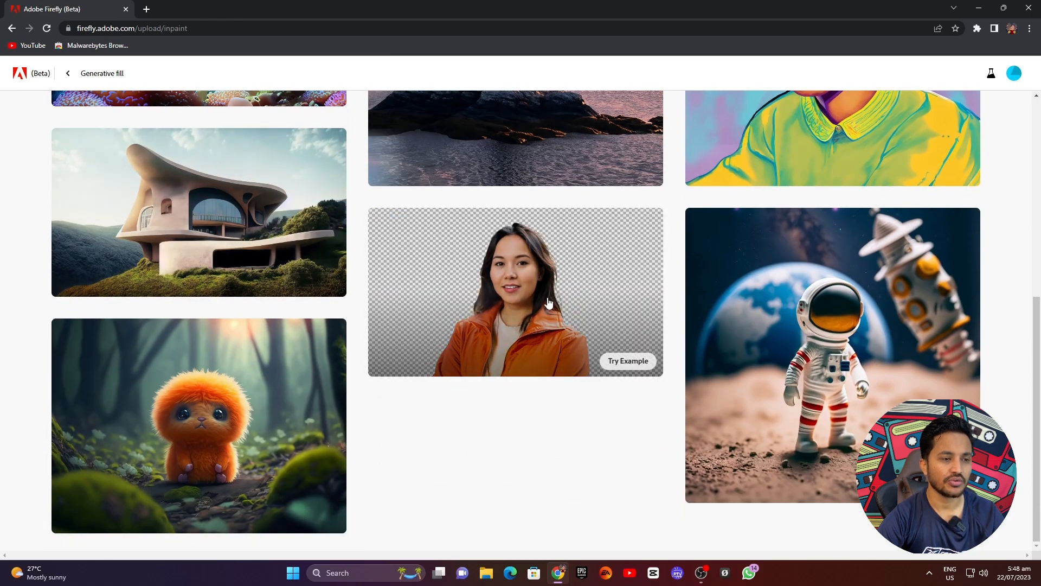
scroll(513, 356, "up", 2)
scroll(512, 357, "up", 2)
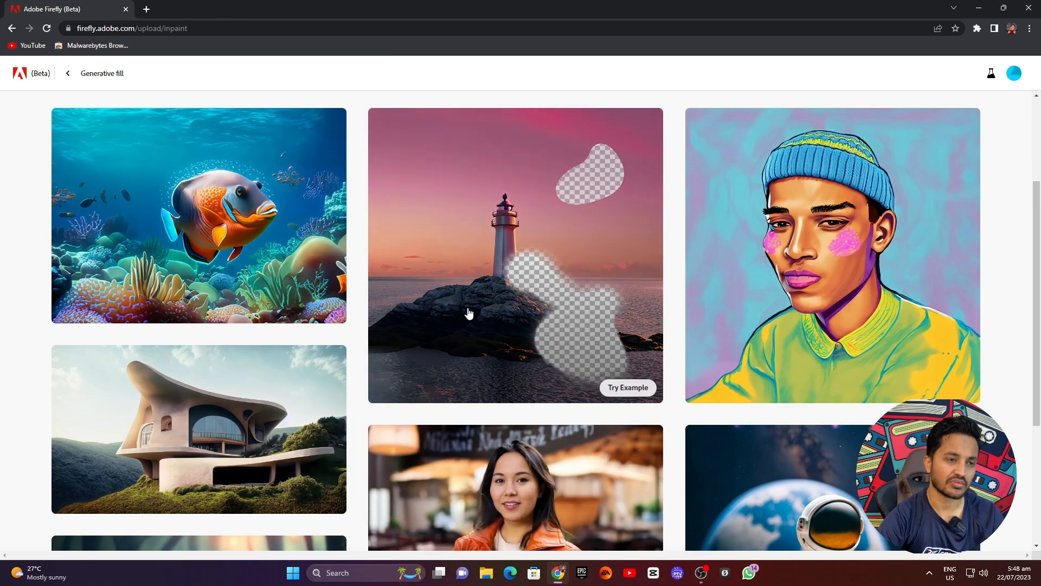
scroll(467, 311, "down", 4)
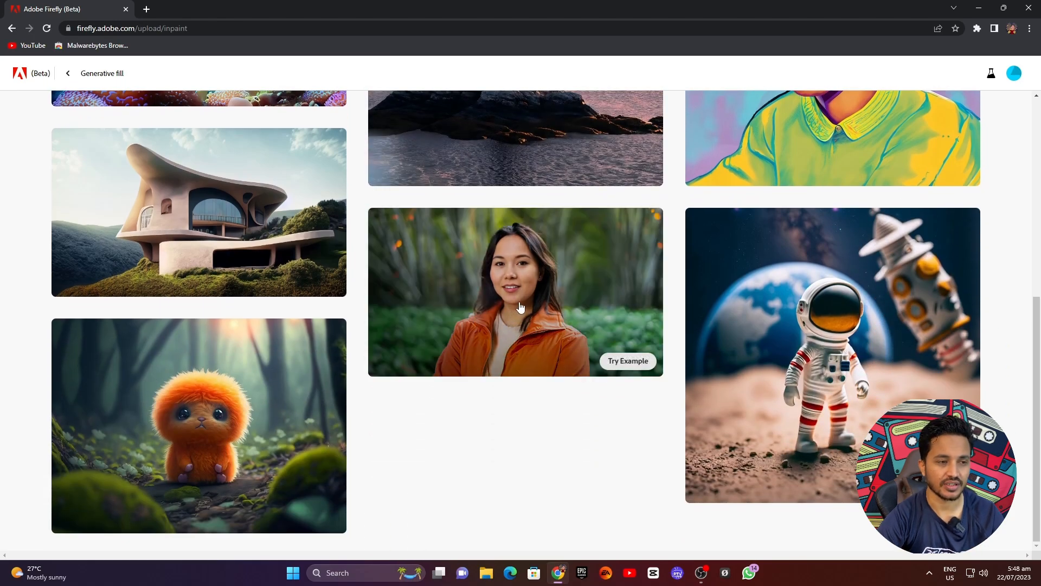
scroll(538, 313, "up", 3)
scroll(539, 313, "up", 4)
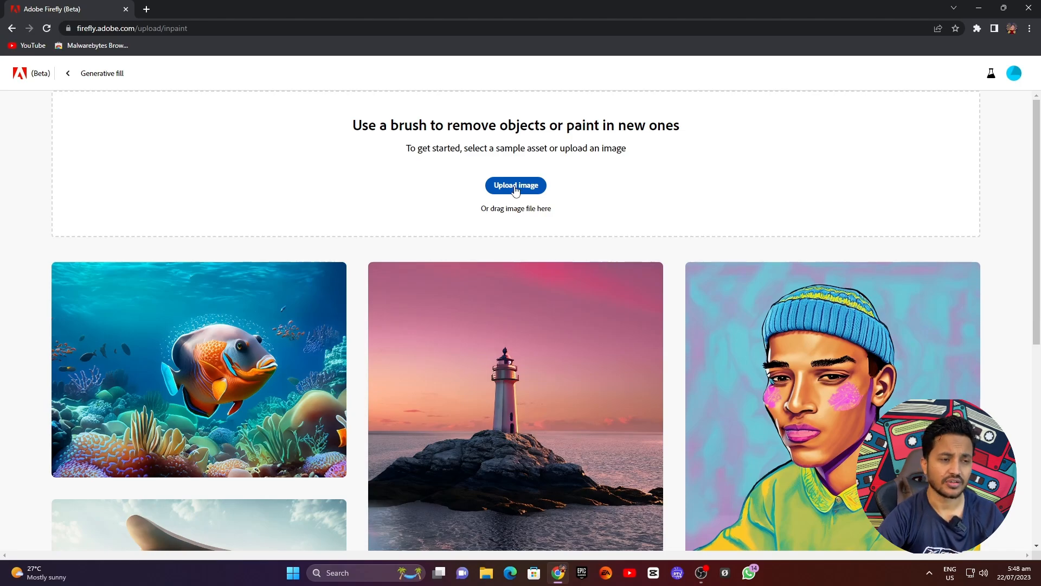
scroll(497, 279, "down", 6)
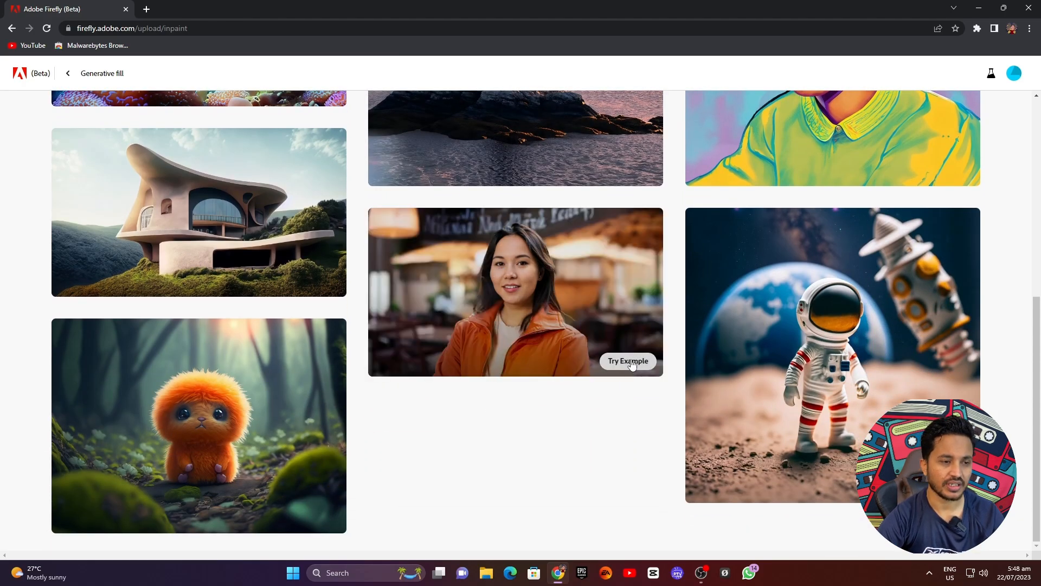
left_click(518, 349)
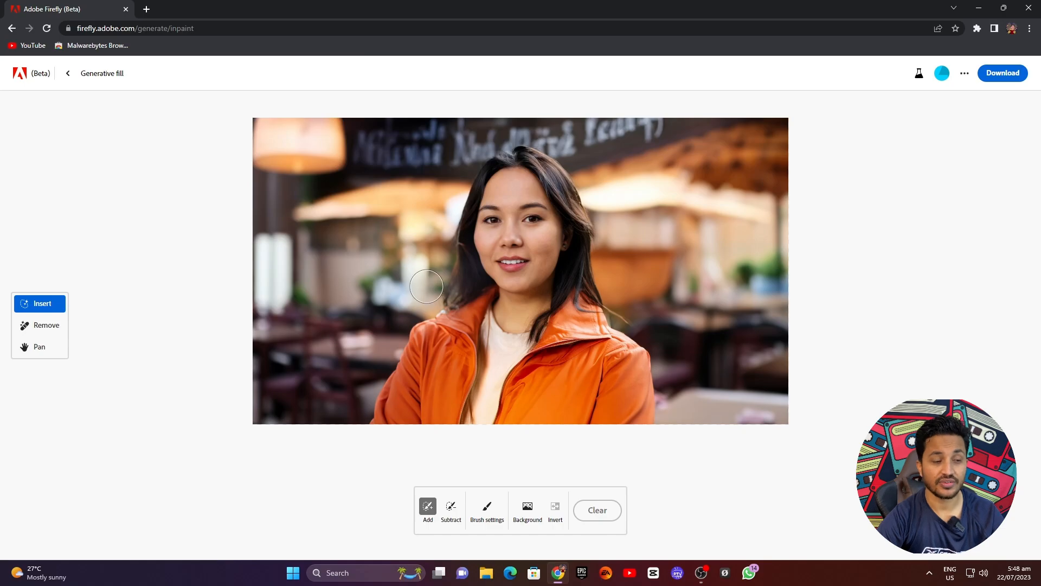
Step: View the brush size, hardness and opacity settings, then return to the Add brush
scroll(435, 290, "up", 2)
scroll(435, 290, "down", 1)
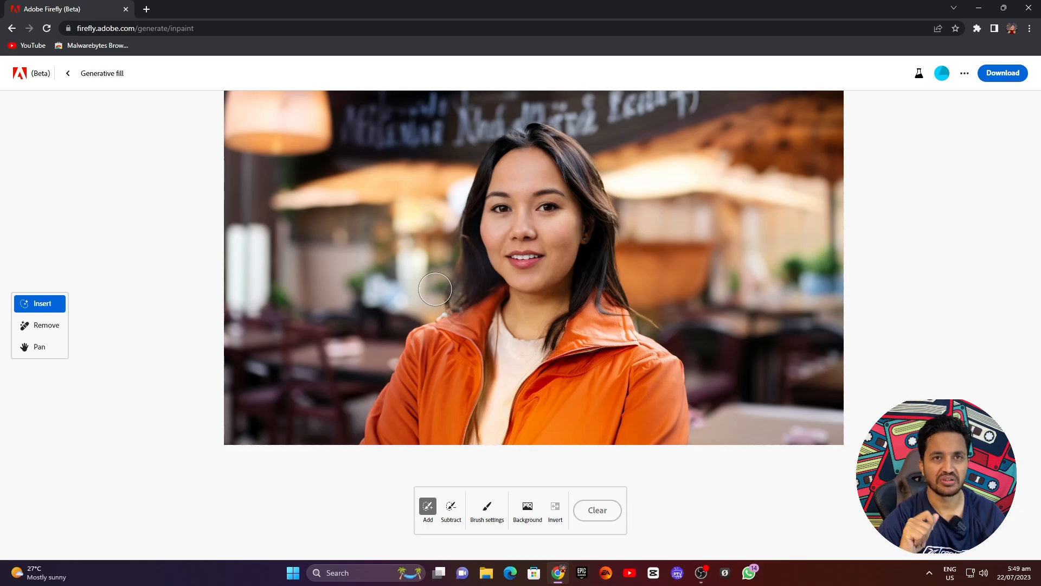
scroll(479, 314, "up", 4)
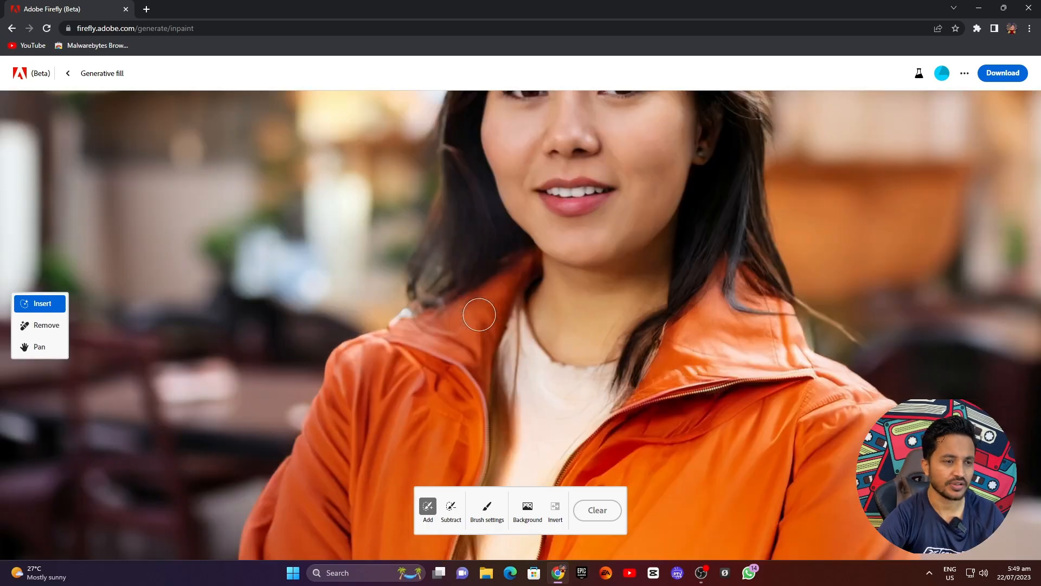
scroll(479, 315, "down", 5)
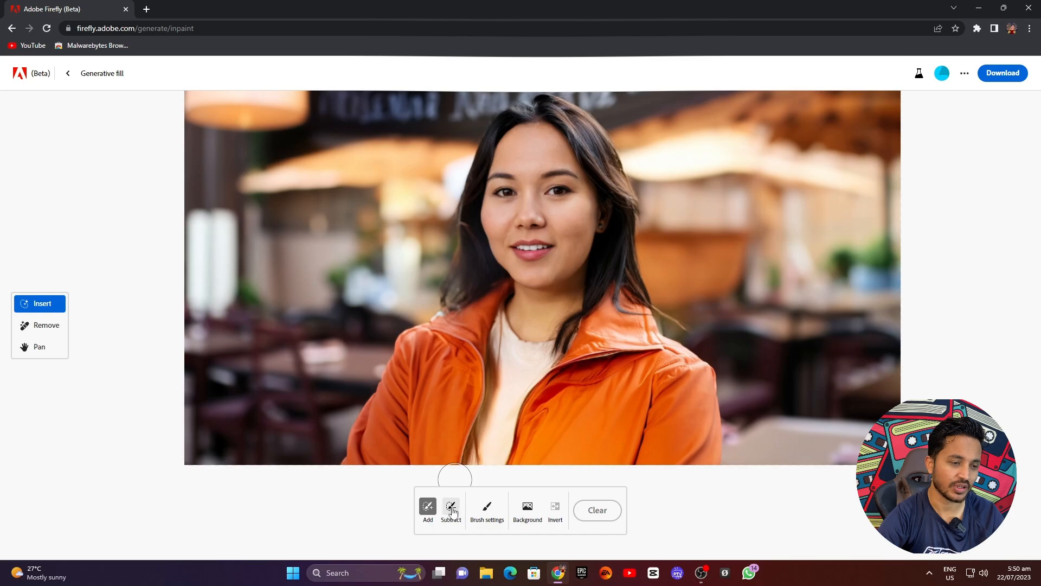
left_click(490, 509)
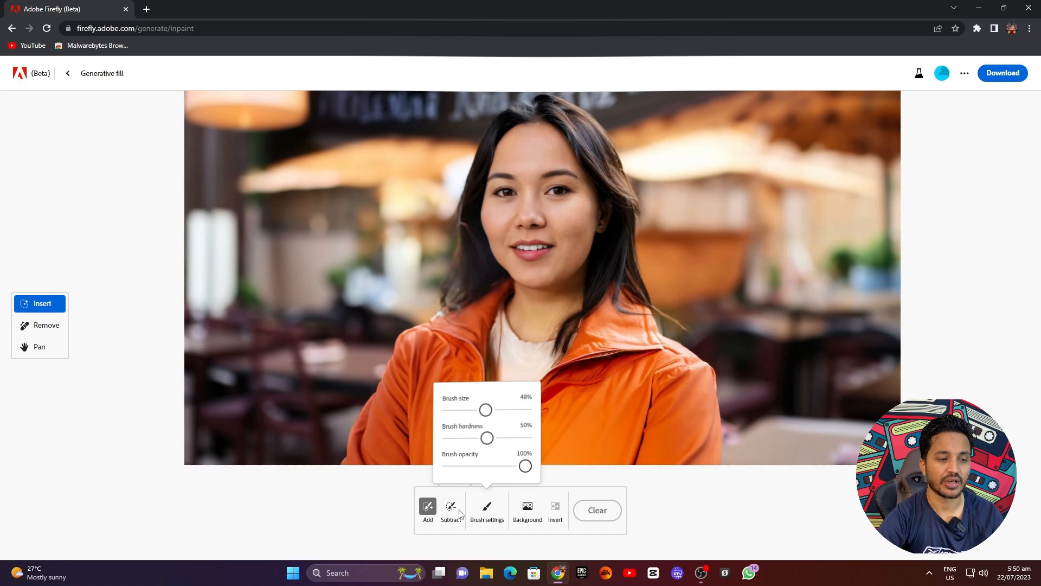
left_click(428, 507)
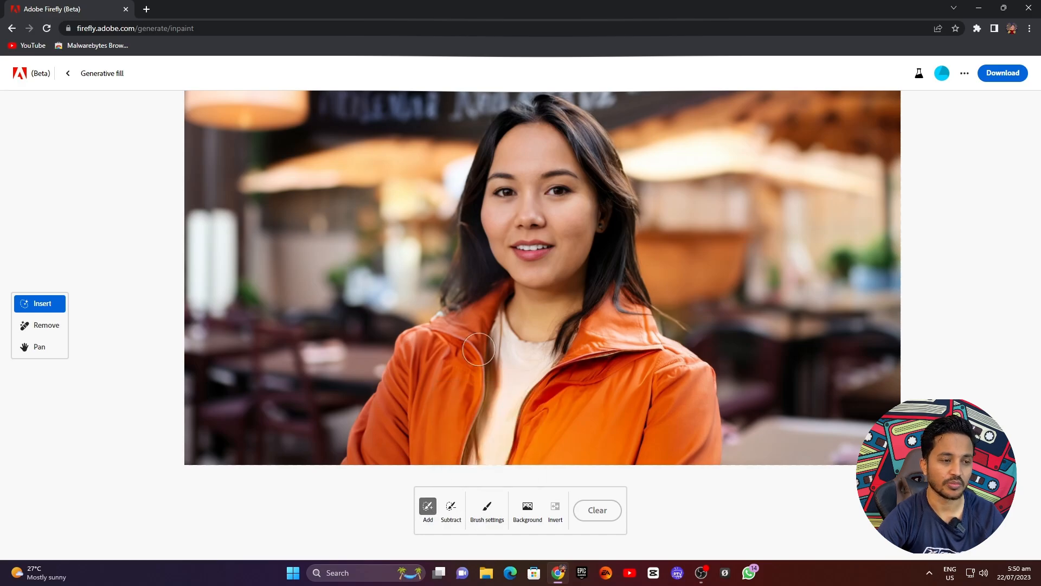
Step: Examine the woman's face and orange jacket at different zoom levels and pan across the photo
scroll(477, 348, "up", 3)
scroll(479, 349, "down", 3)
scroll(479, 349, "up", 1)
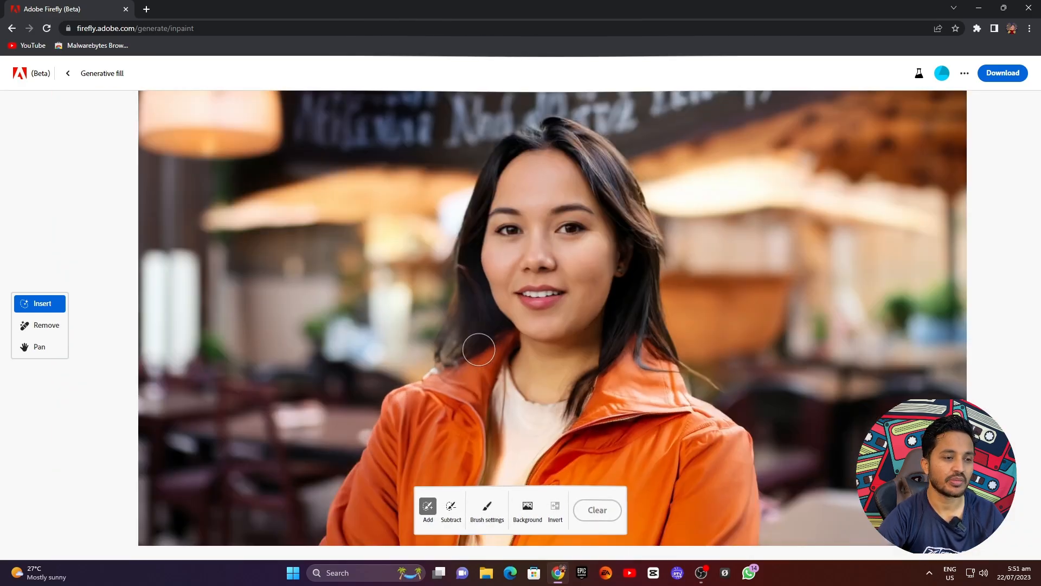
scroll(479, 350, "down", 2)
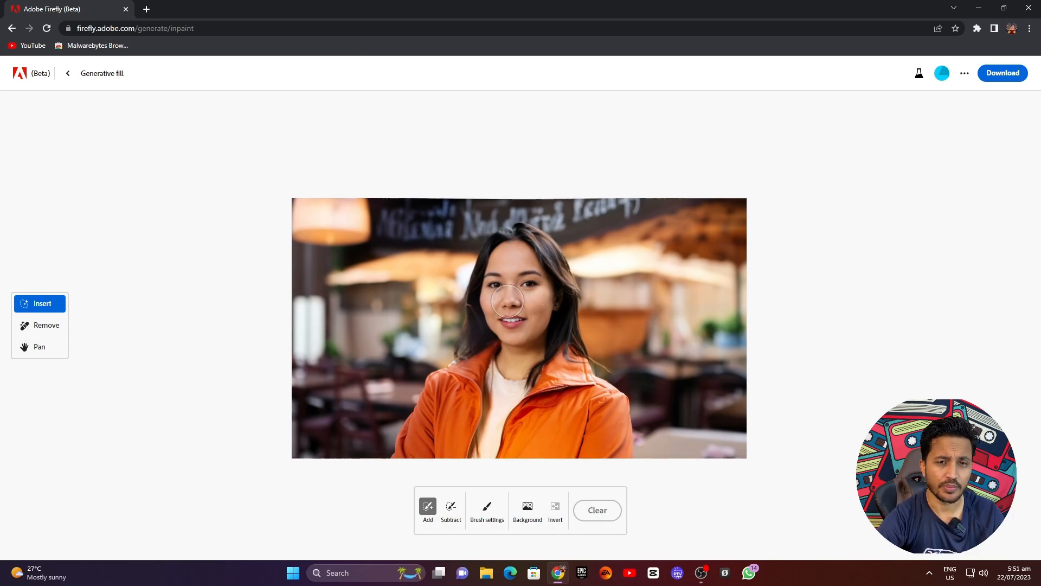
scroll(508, 301, "up", 5)
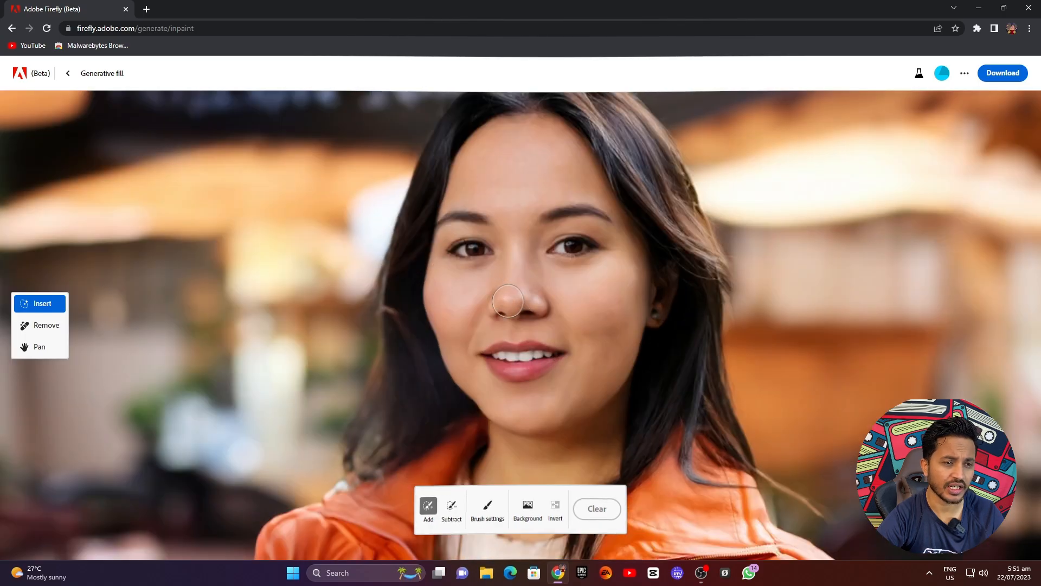
scroll(507, 300, "down", 3)
scroll(507, 300, "up", 3)
scroll(508, 300, "down", 2)
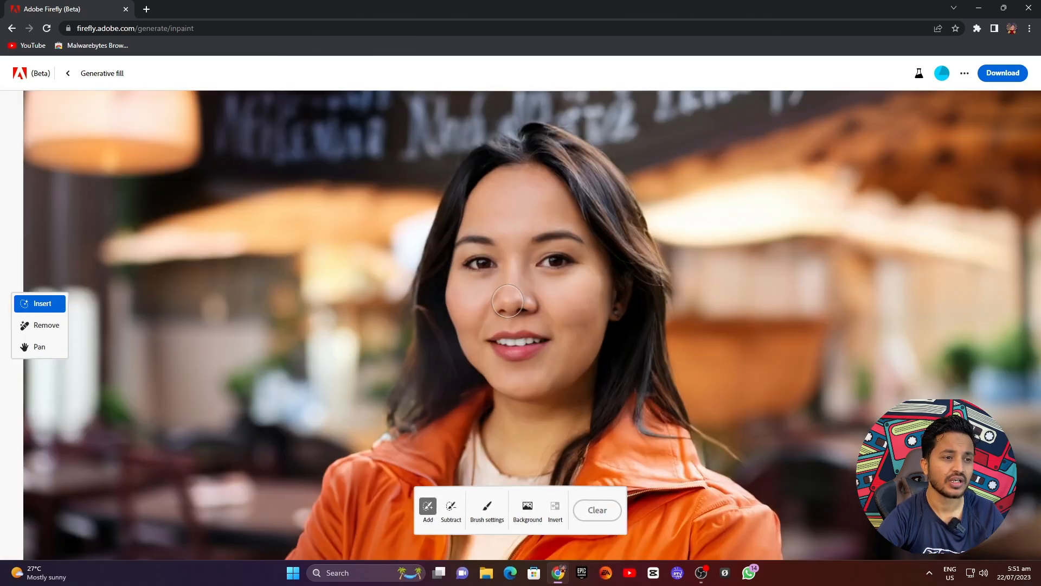
scroll(507, 300, "up", 2)
scroll(507, 300, "down", 5)
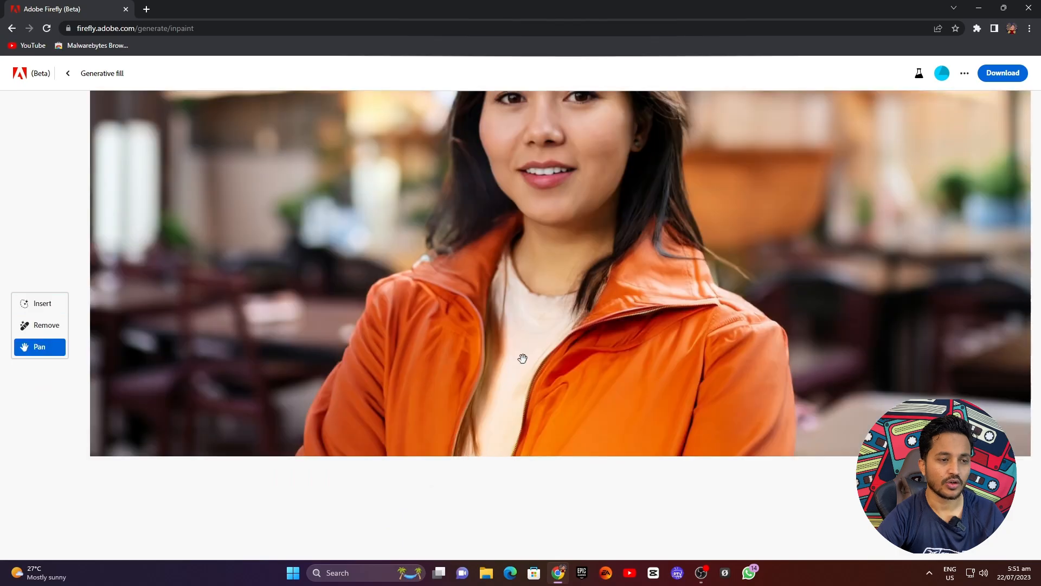
mouse_move(522, 358)
left_mouse_down()
mouse_move(509, 399)
mouse_move(524, 417)
mouse_move(525, 349)
mouse_move(507, 412)
mouse_move(511, 344)
left_mouse_up()
key("space")
scroll(480, 289, "up", 2)
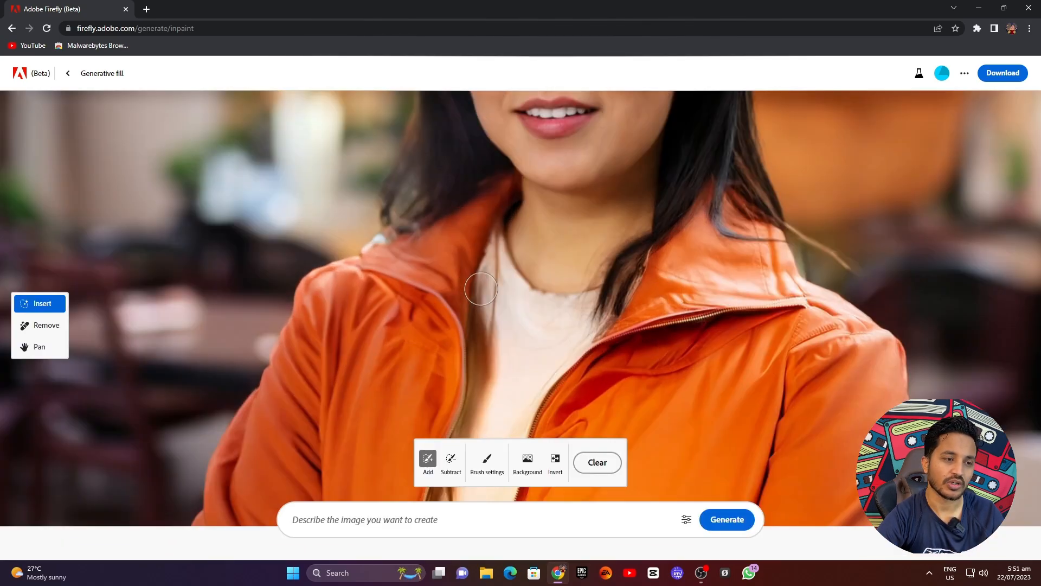
Step: Brush over the shoulder, sleeve and front of the orange jacket on the photo's left side to mask them
mouse_move(498, 189)
left_mouse_down()
mouse_move(468, 226)
mouse_move(386, 243)
mouse_move(322, 278)
mouse_move(269, 396)
mouse_move(228, 439)
mouse_move(205, 507)
mouse_move(257, 436)
mouse_move(291, 334)
mouse_move(249, 431)
left_mouse_up()
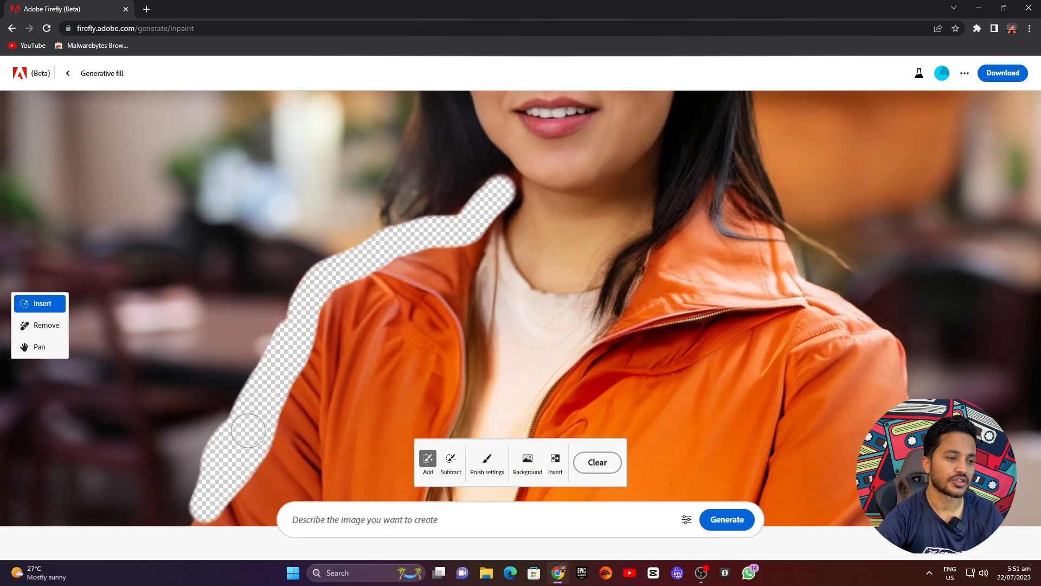
scroll(397, 353, "down", 3)
mouse_move(404, 339)
left_mouse_down()
mouse_move(364, 329)
mouse_move(369, 339)
mouse_move(410, 327)
mouse_move(432, 312)
mouse_move(438, 286)
mouse_move(455, 319)
mouse_move(410, 302)
mouse_move(299, 446)
mouse_move(302, 432)
mouse_move(315, 443)
mouse_move(365, 380)
mouse_move(363, 426)
mouse_move(381, 383)
mouse_move(354, 436)
mouse_move(411, 407)
mouse_move(384, 409)
mouse_move(428, 353)
mouse_move(448, 431)
left_mouse_up()
Step: Enlarge the brush size to 78% and mask the rest of the orange jacket and the light top underneath
left_click(483, 461)
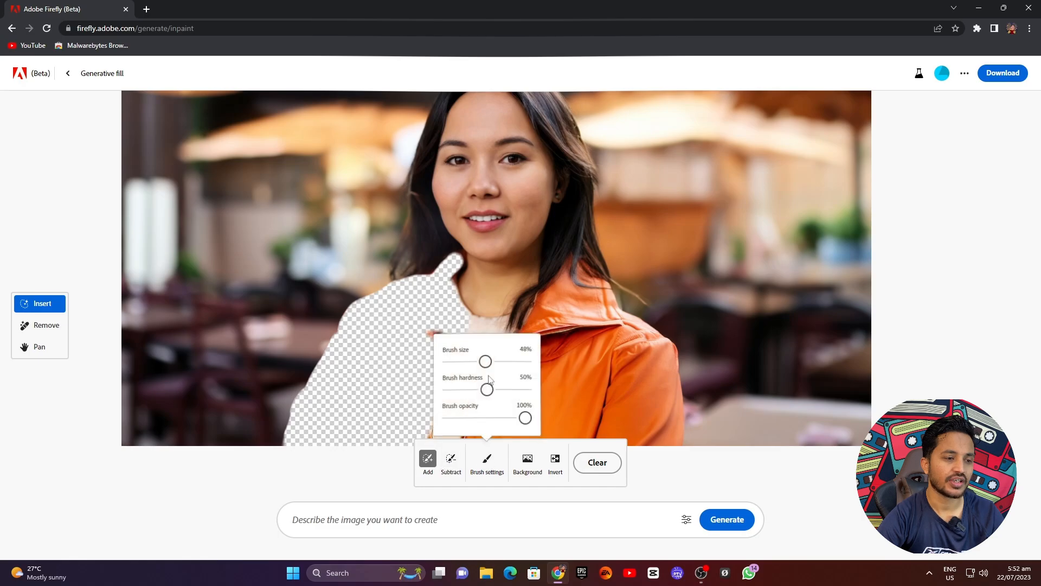
left_click_drag(498, 367, 511, 367)
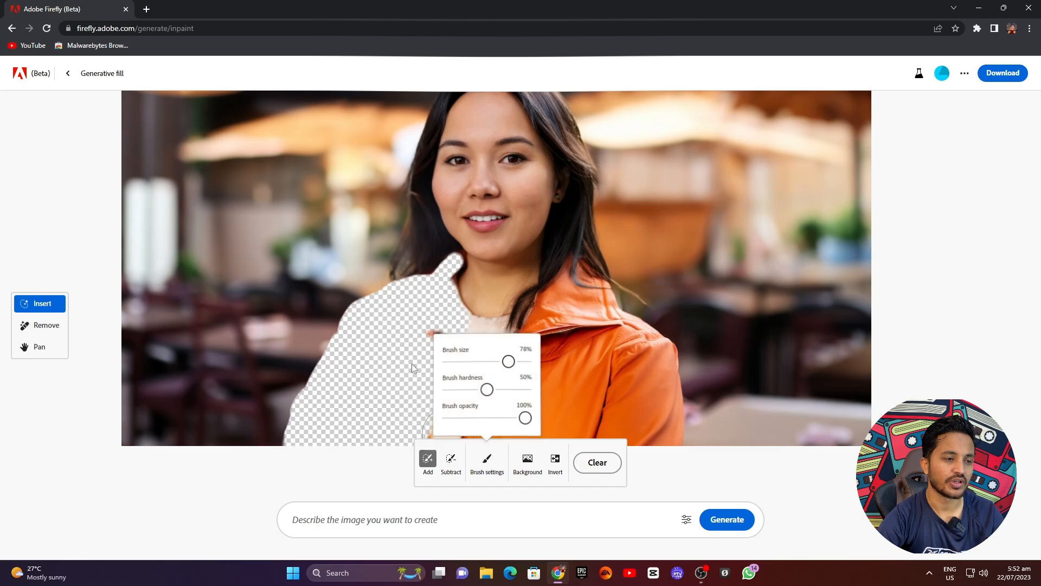
mouse_move(411, 368)
left_mouse_down()
mouse_move(407, 353)
mouse_move(454, 372)
mouse_move(458, 345)
mouse_move(552, 329)
mouse_move(559, 311)
mouse_move(659, 426)
mouse_move(660, 380)
mouse_move(640, 347)
mouse_move(499, 326)
mouse_move(529, 291)
mouse_move(548, 293)
mouse_move(583, 312)
mouse_move(610, 347)
mouse_move(592, 358)
mouse_move(551, 327)
mouse_move(529, 383)
left_mouse_up()
Step: Mask the leftover orange fringe along the shoulder edge on the photo's right side
scroll(618, 336, "up", 3)
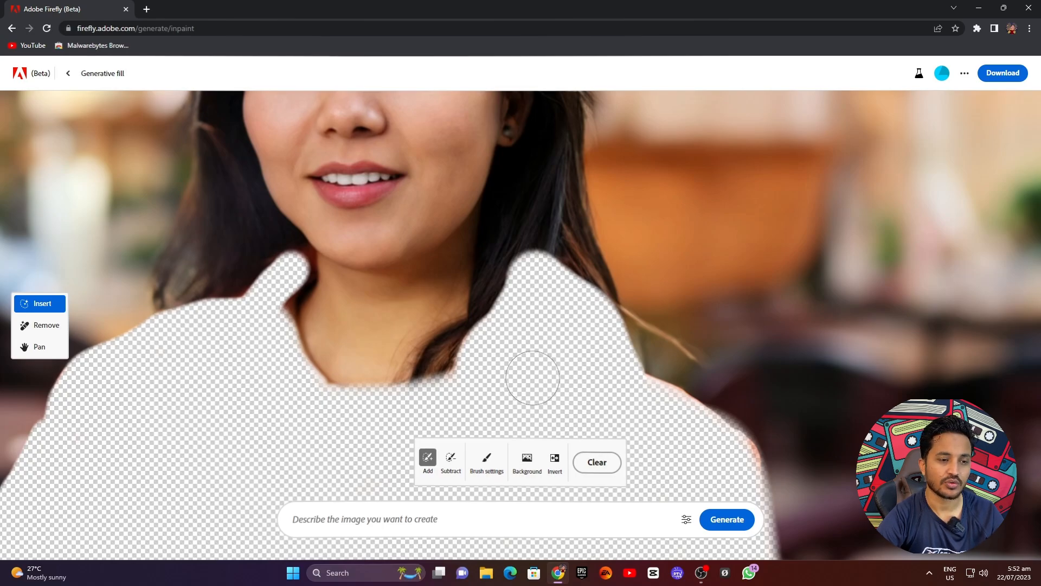
scroll(571, 379, "up", 2)
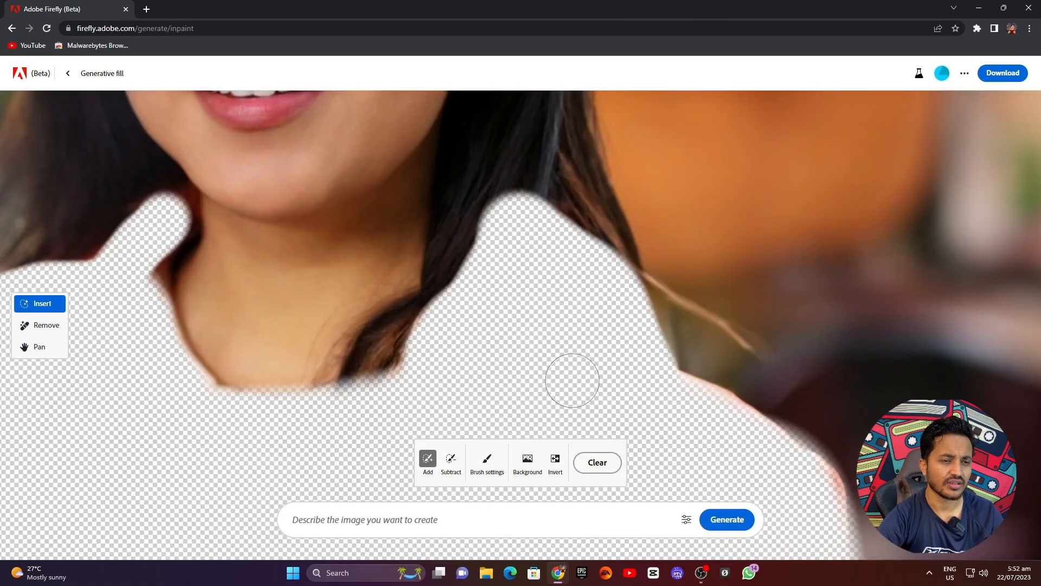
key("space")
left_click_drag(571, 379, 475, 296)
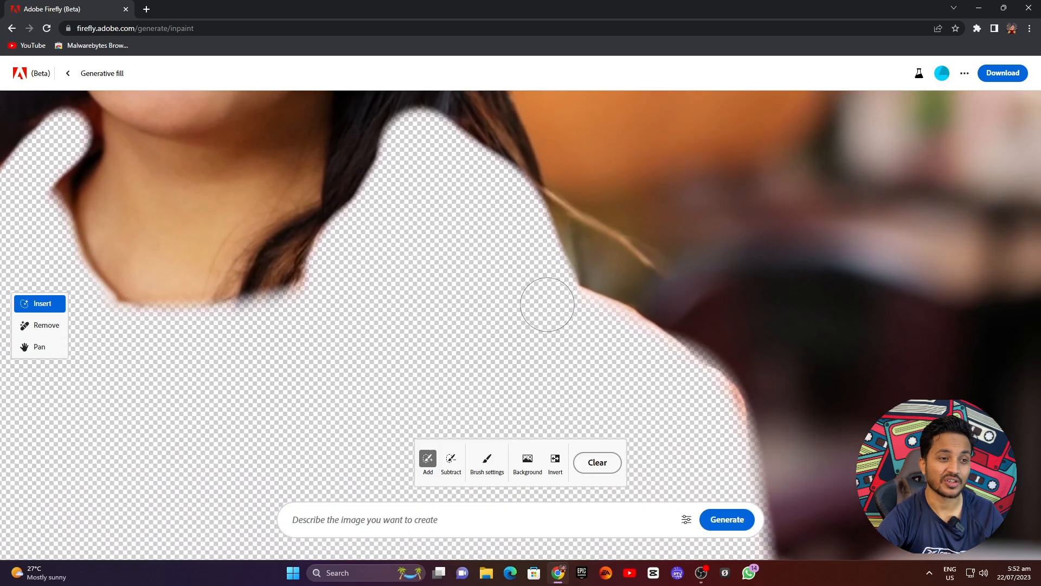
mouse_move(546, 303)
left_mouse_down()
mouse_move(613, 316)
mouse_move(694, 369)
mouse_move(711, 382)
mouse_move(726, 447)
left_mouse_up()
scroll(597, 364, "down", 5)
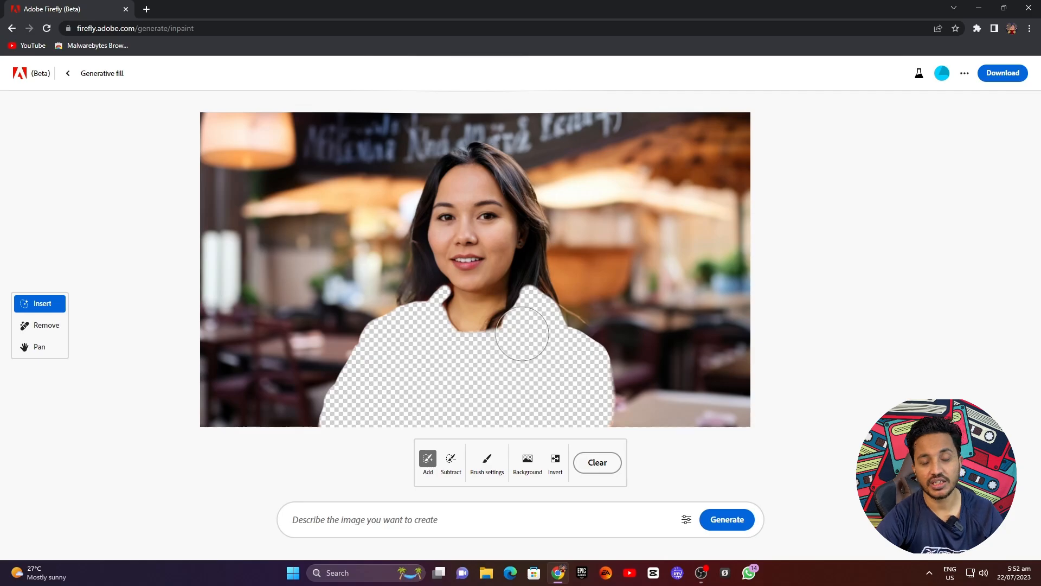
Step: Examine the lower edge of the masked jacket area for unmasked remnants, and bring the whole photo back into view
scroll(521, 332, "up", 2)
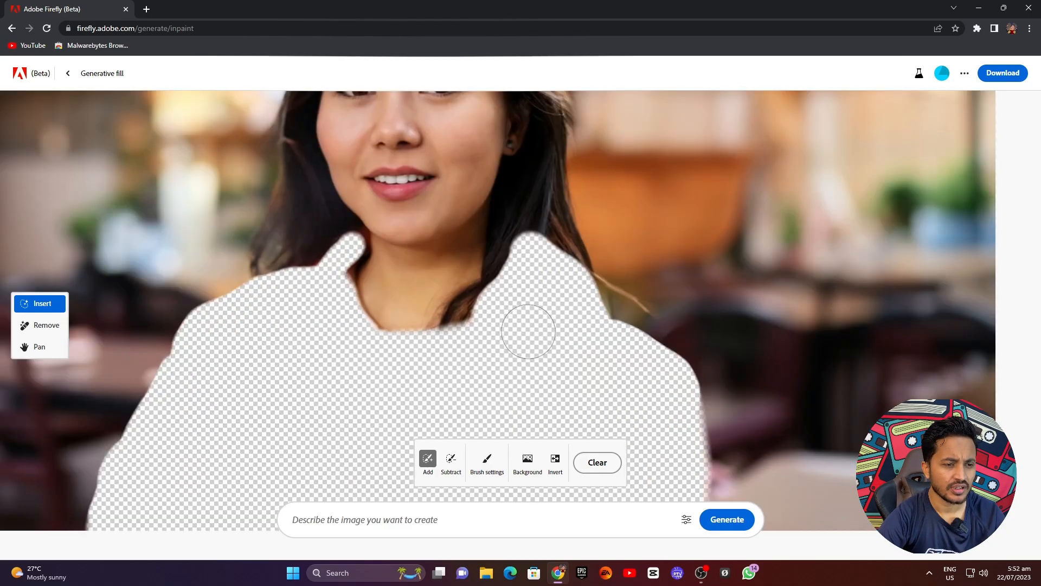
key("space")
left_click_drag(660, 409, 634, 191)
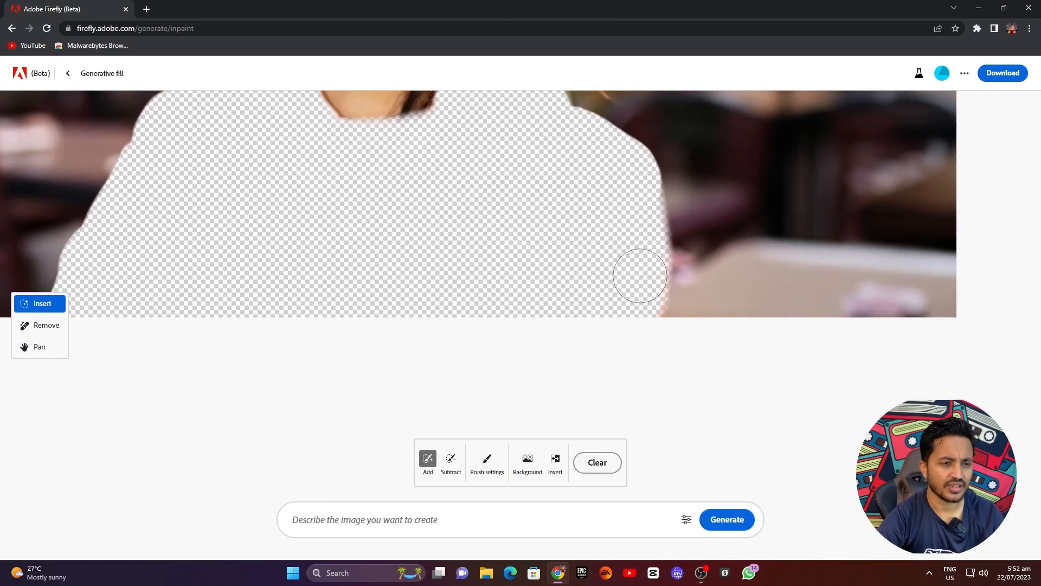
scroll(572, 278, "down", 5)
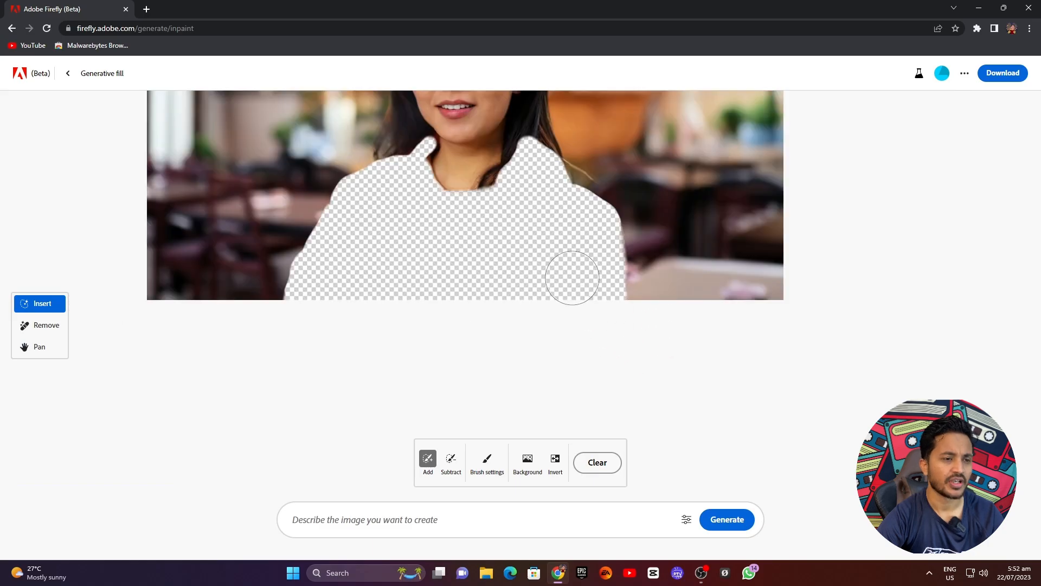
key("space")
mouse_move(550, 329)
left_mouse_down()
mouse_move(551, 262)
mouse_move(552, 273)
left_mouse_up()
scroll(551, 337, "up", 2)
key("space")
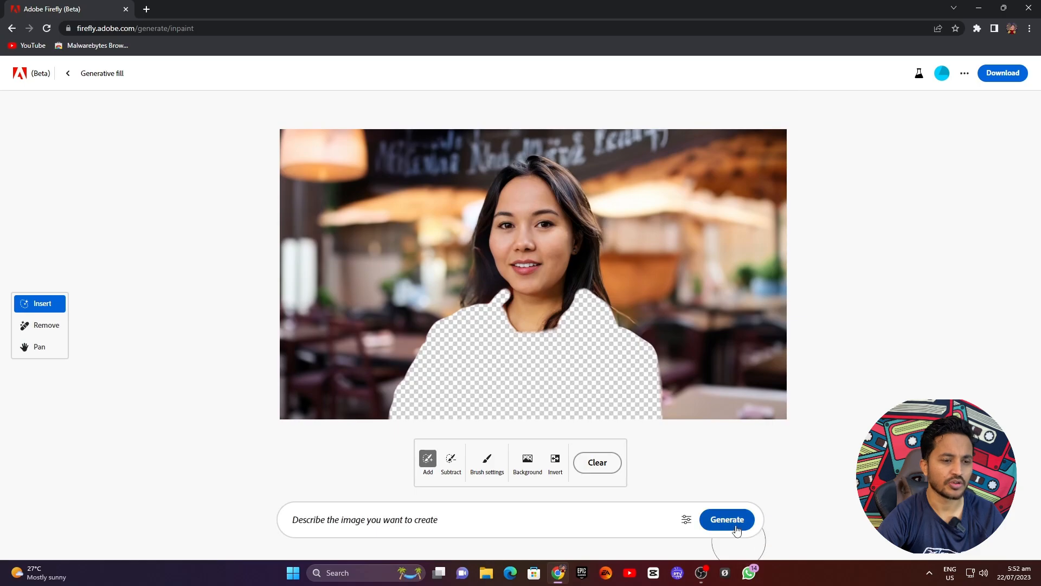
Step: Generate a fill for the masked area with the prompt "Leather Jacket"
left_click(444, 516)
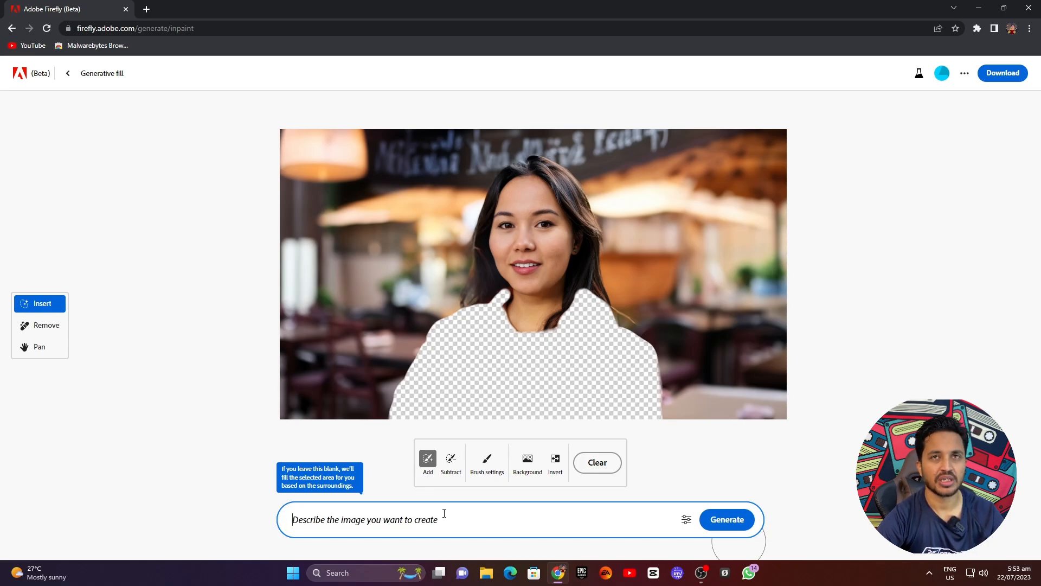
type("Le")
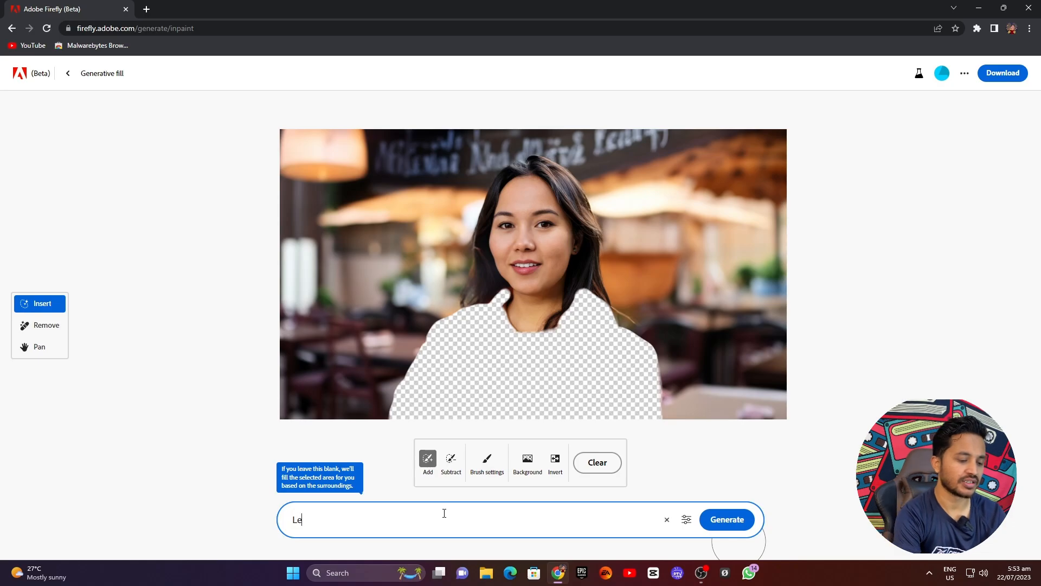
type("ather Jacket")
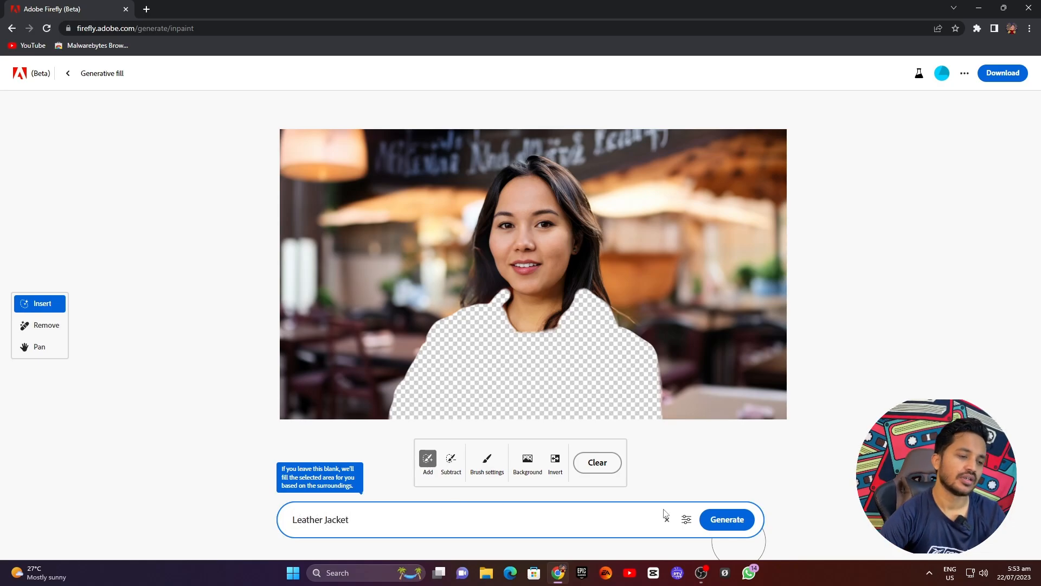
left_click(730, 520)
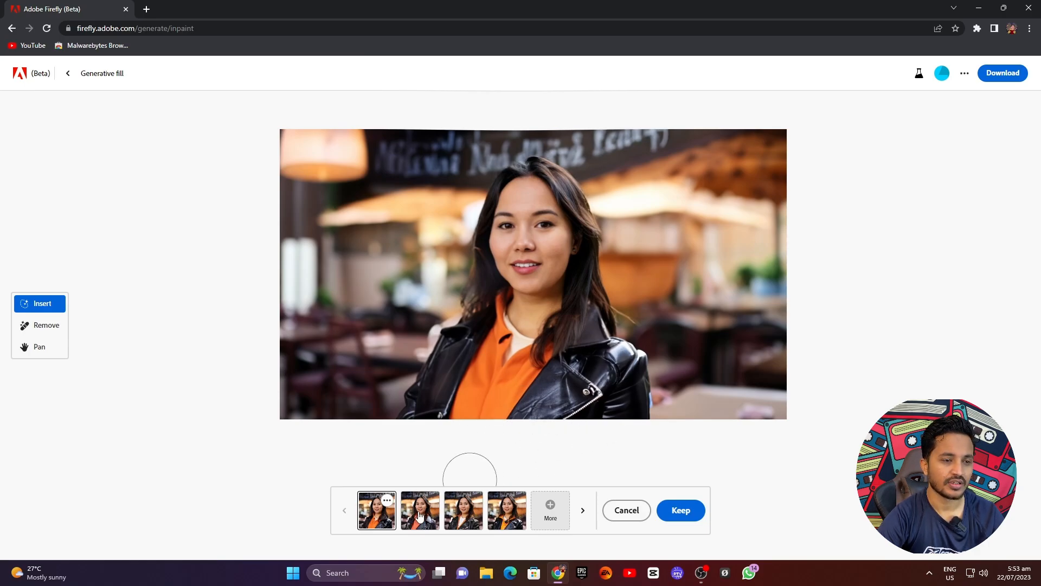
Step: Compare the four leather jacket variations up close, ending on the first one
scroll(457, 432, "up", 3)
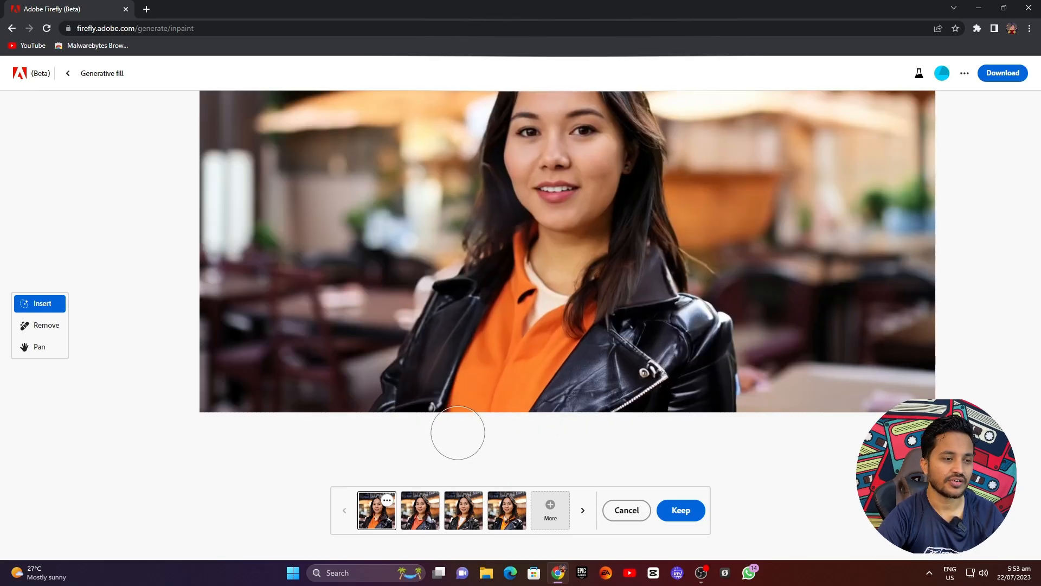
key("h")
left_click_drag(521, 342, 516, 381)
key("i")
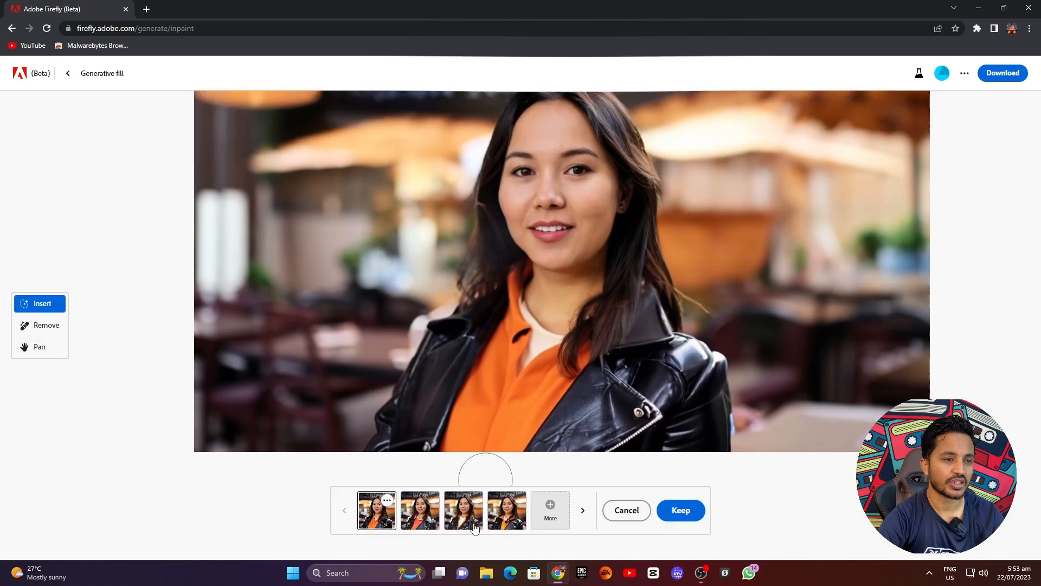
left_click(425, 516)
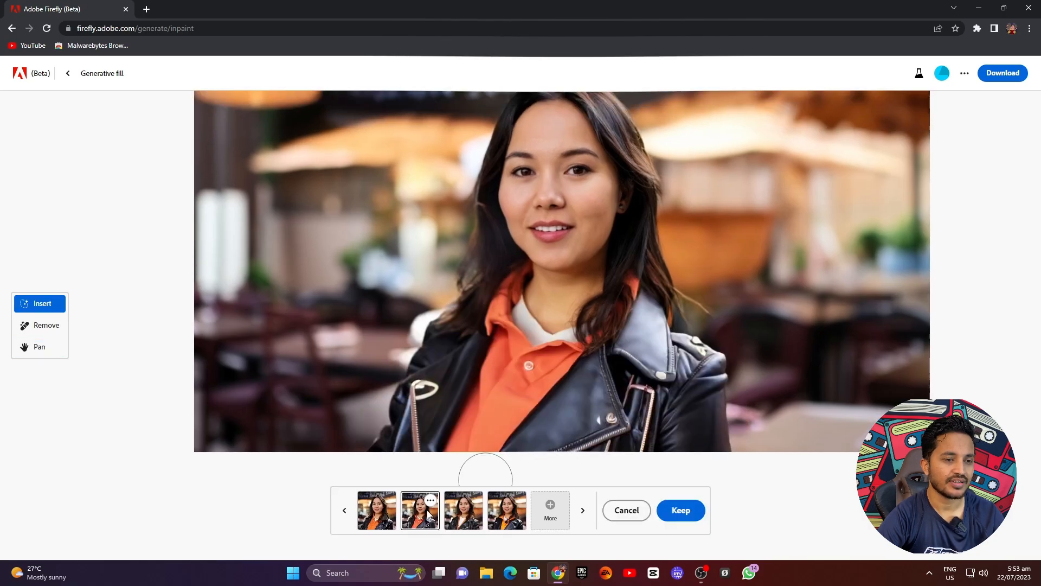
left_click(463, 513)
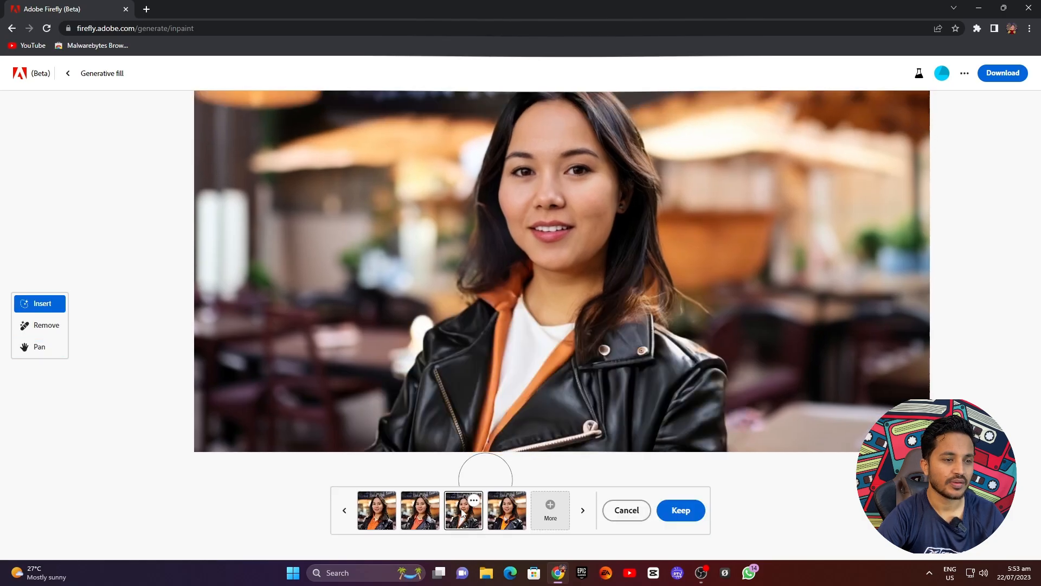
left_click(505, 513)
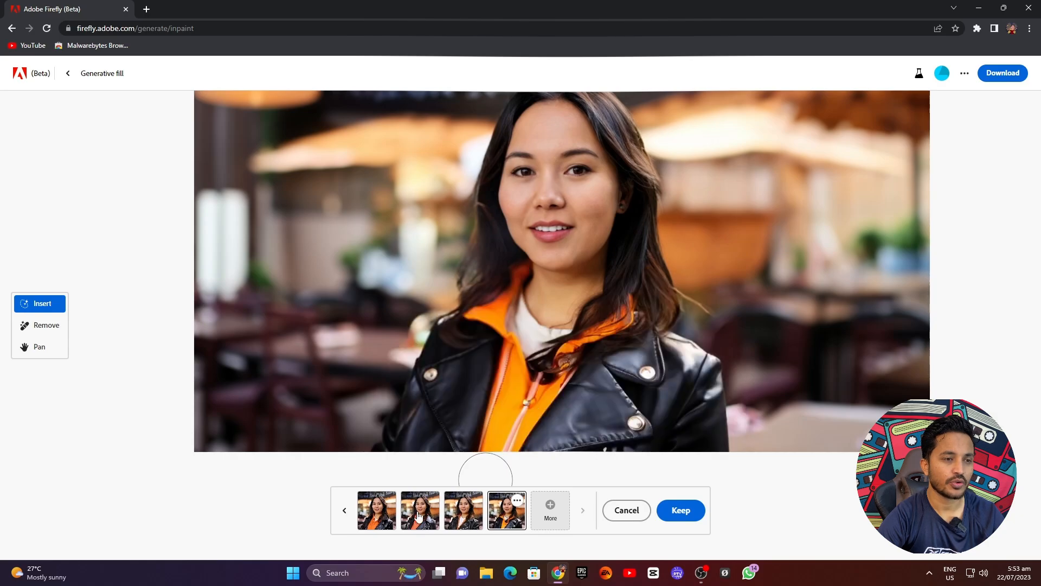
left_click(377, 514)
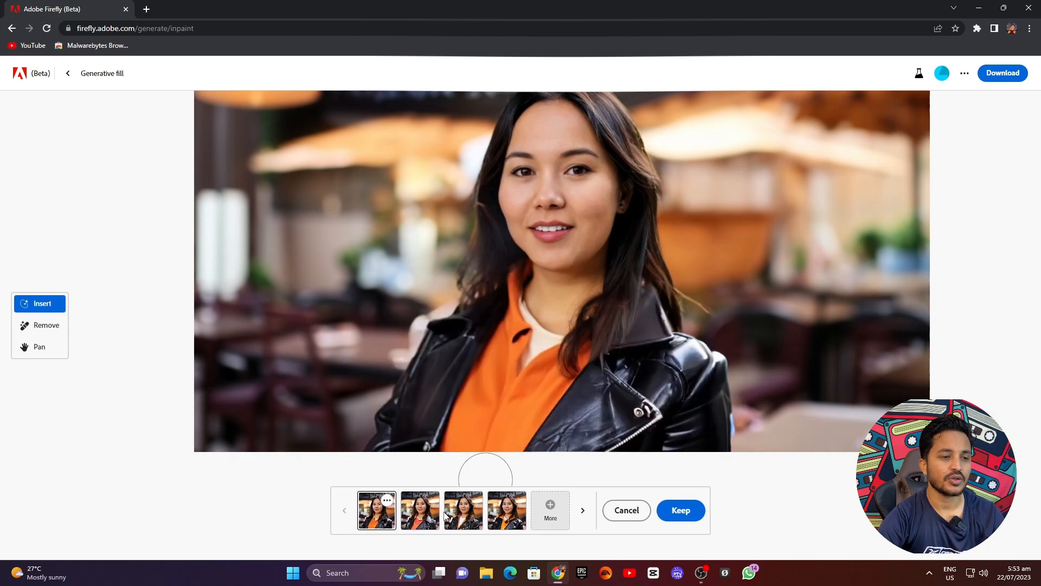
Step: Generate more leather jacket variations and compare the new set one by one
left_click(550, 510)
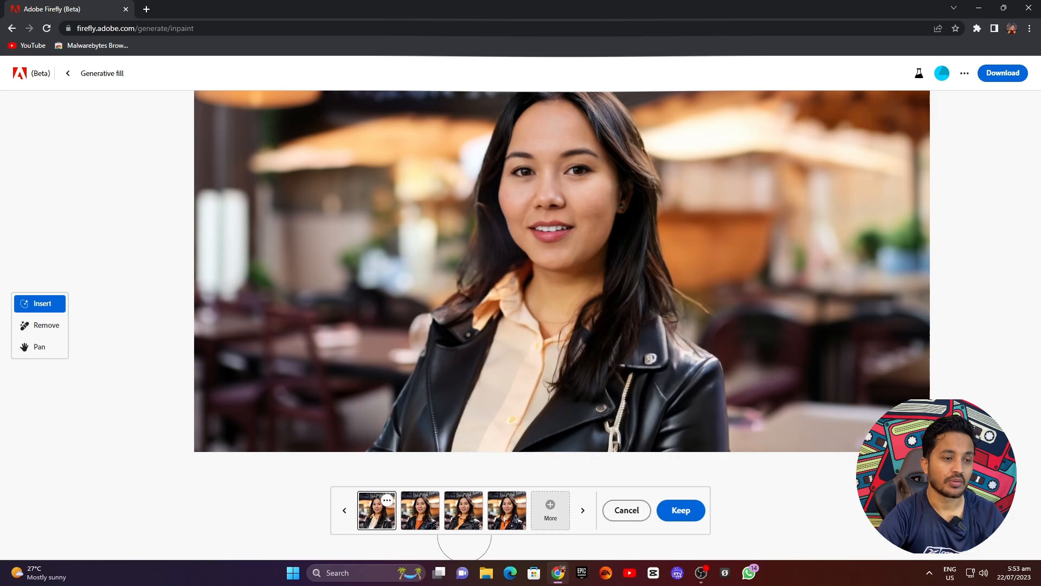
left_click(420, 512)
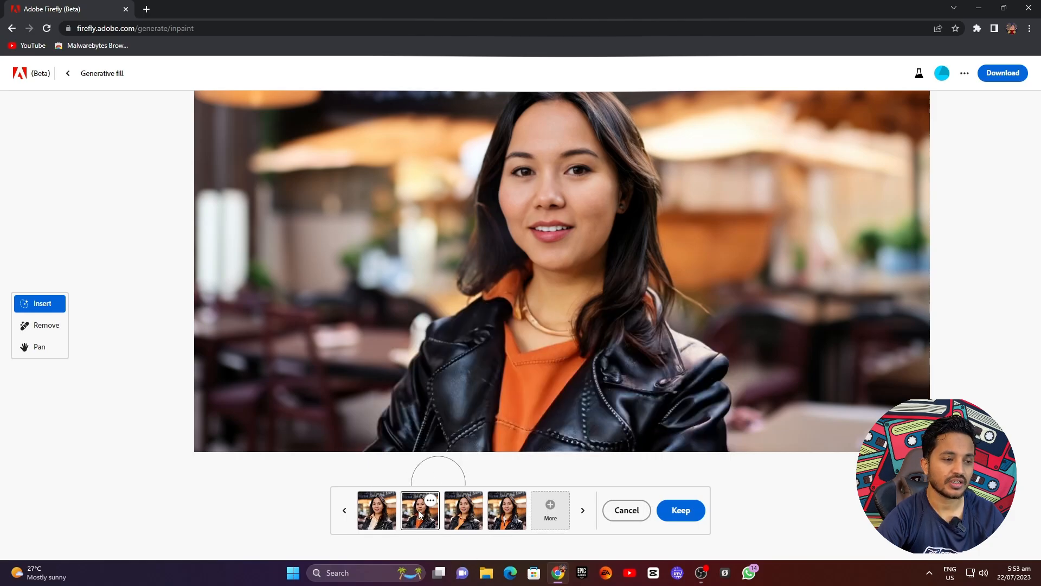
left_click(468, 515)
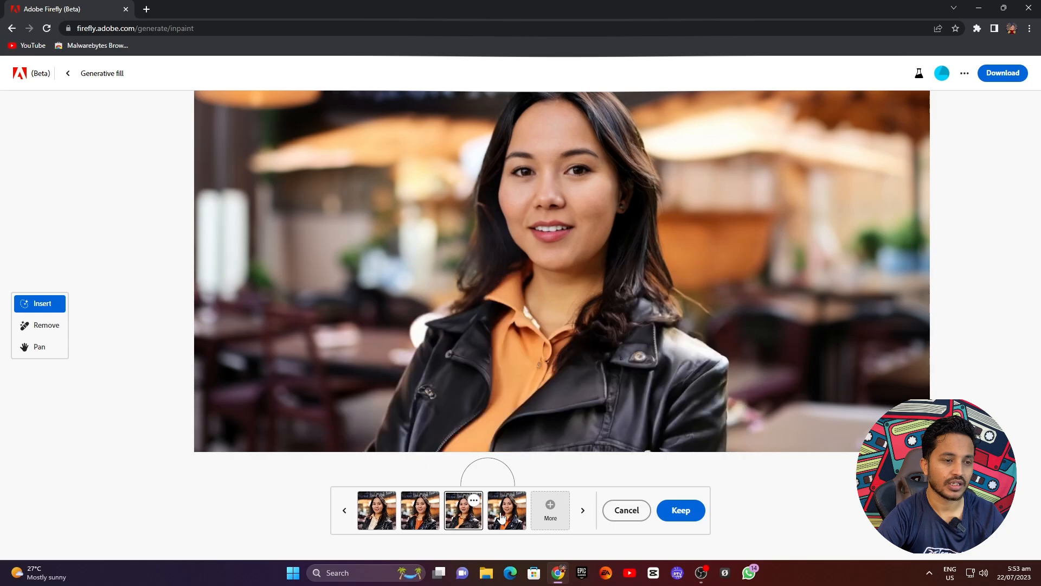
left_click(507, 513)
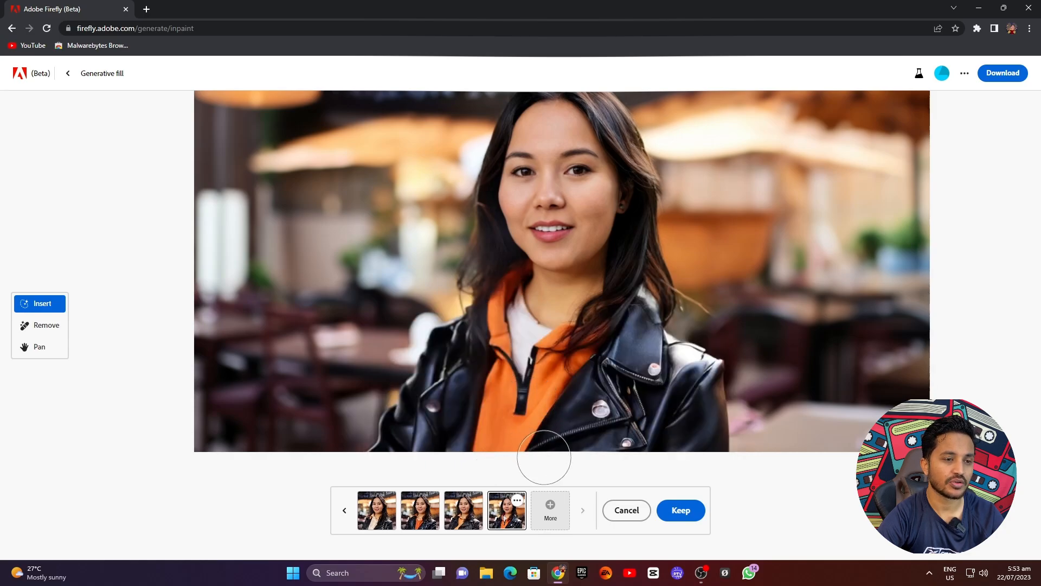
Step: Discard the leather jacket results and generate a new fill with the prompt "t-shirt"
left_click(622, 510)
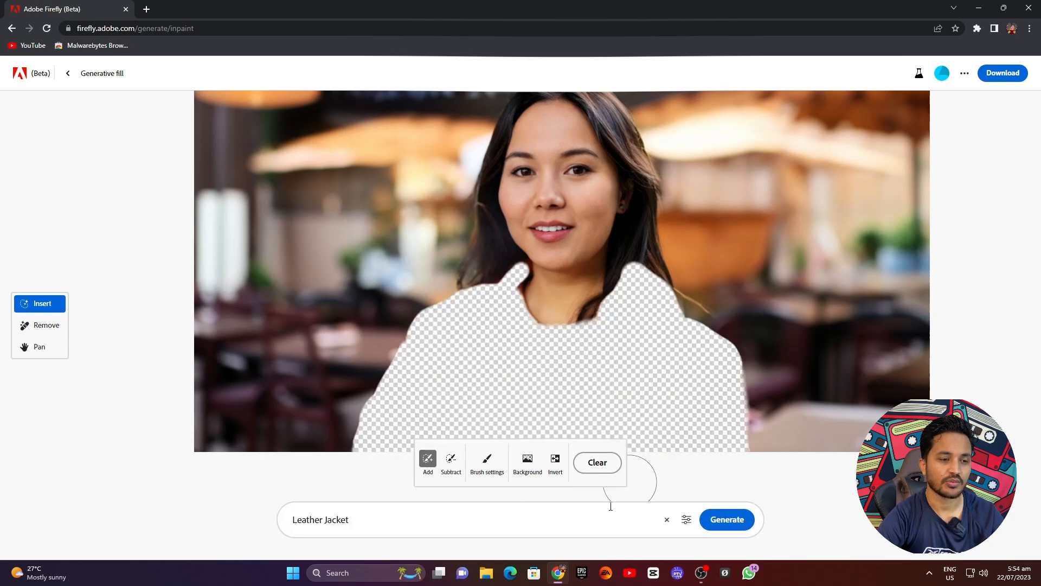
triple_click(359, 524)
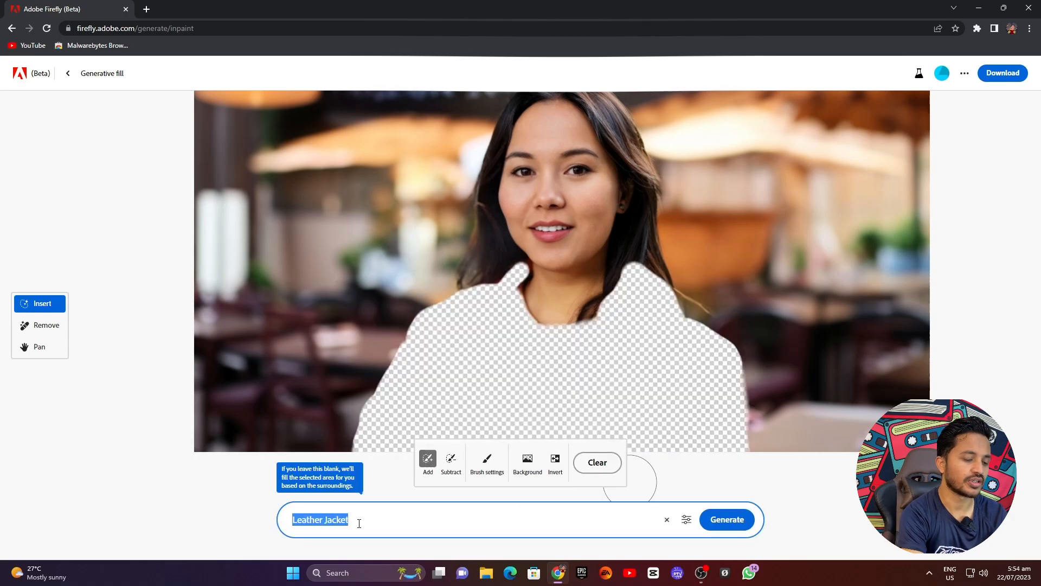
type("t-")
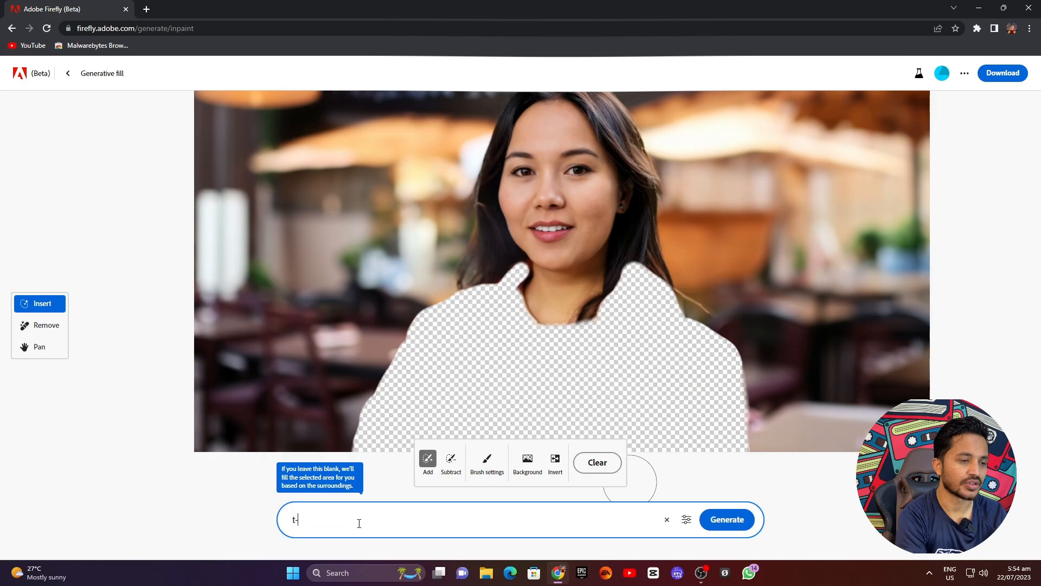
type("shirt")
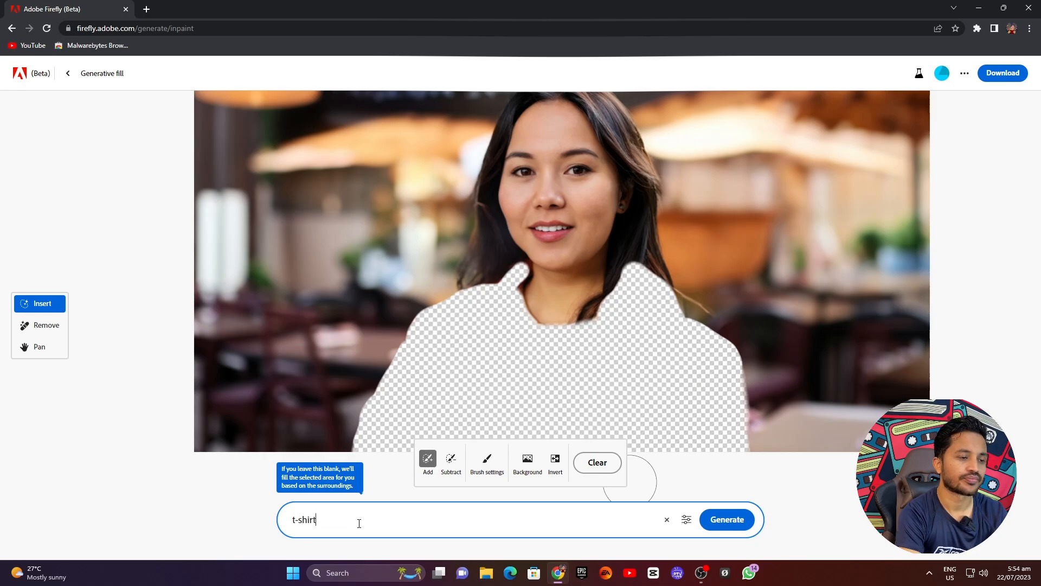
left_click(727, 519)
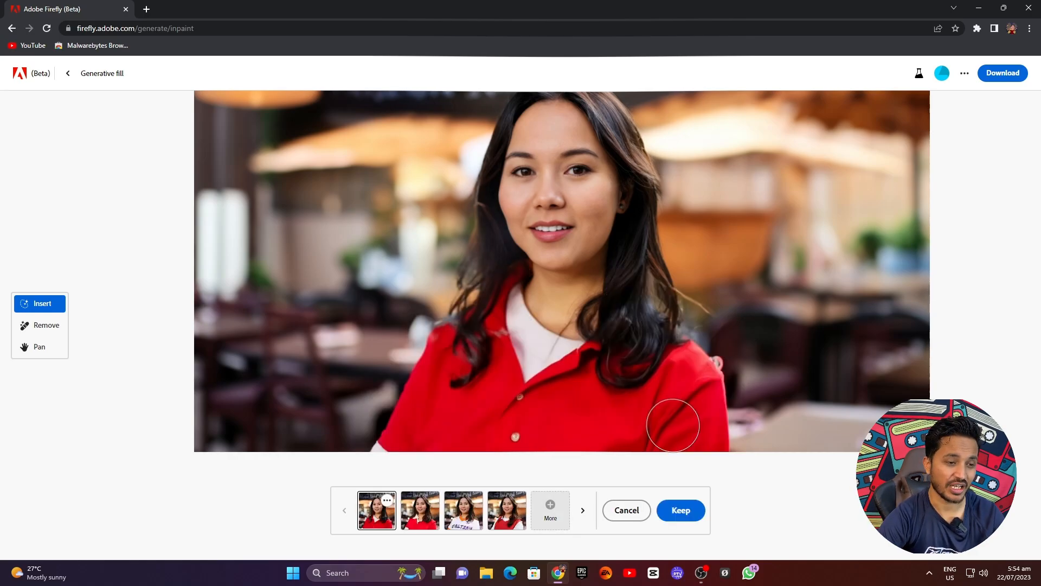
Step: Compare the four t-shirt variations, ending on the white one with purple lettering and an orange collar
left_click(420, 511)
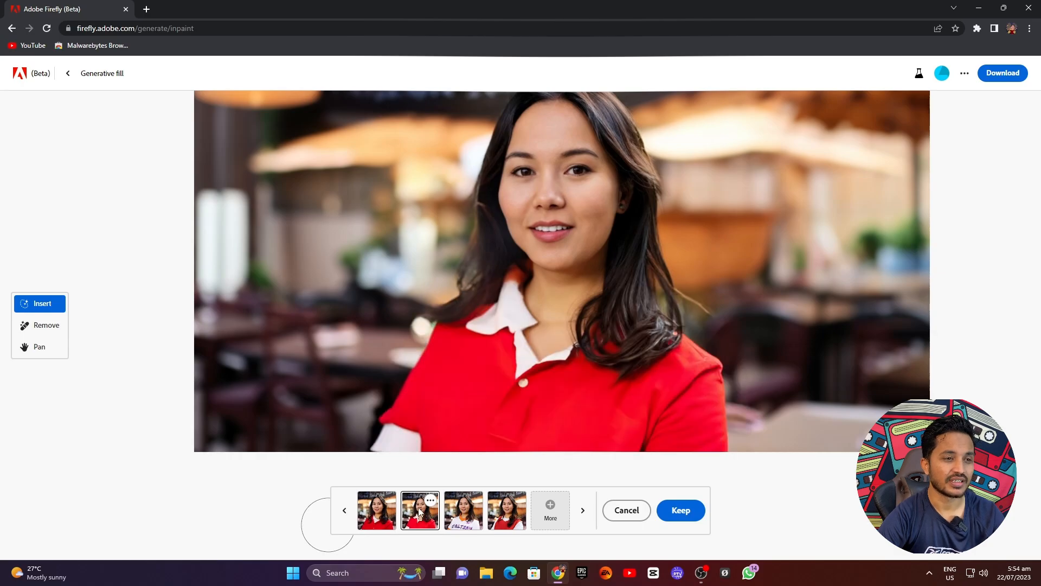
left_click(464, 510)
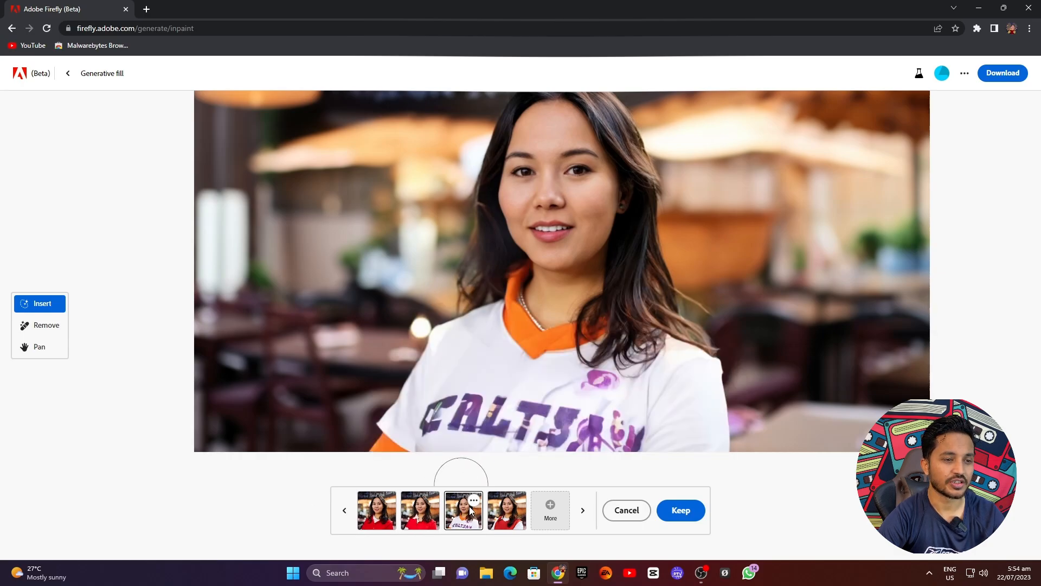
left_click(506, 514)
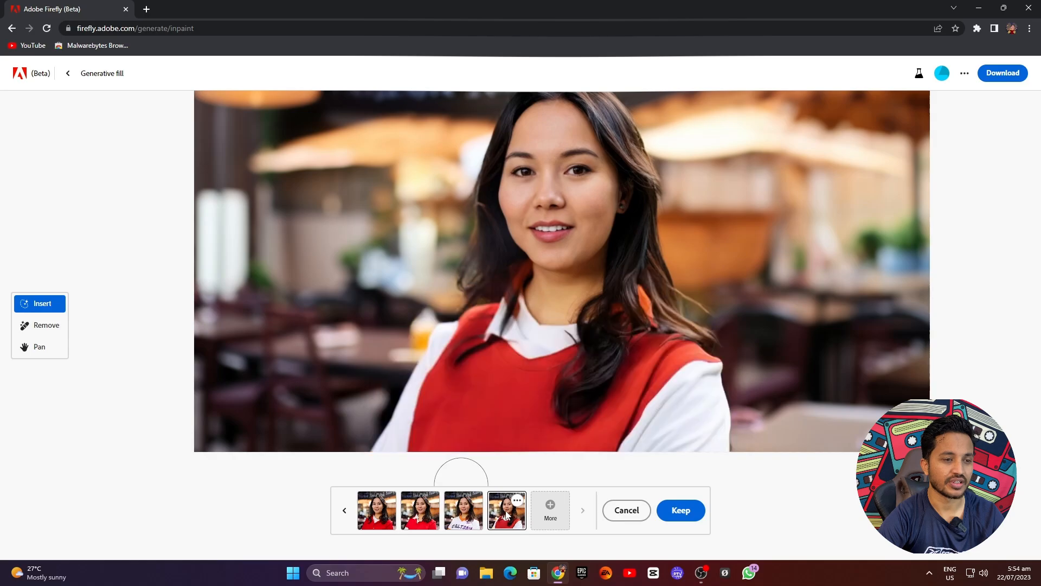
left_click(361, 509)
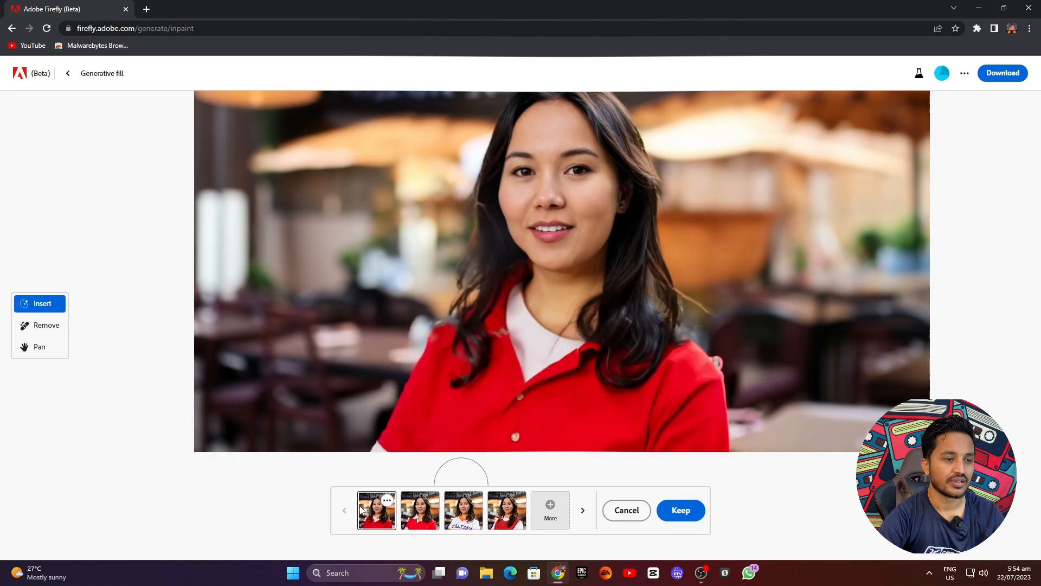
left_click(416, 510)
left_click(447, 508)
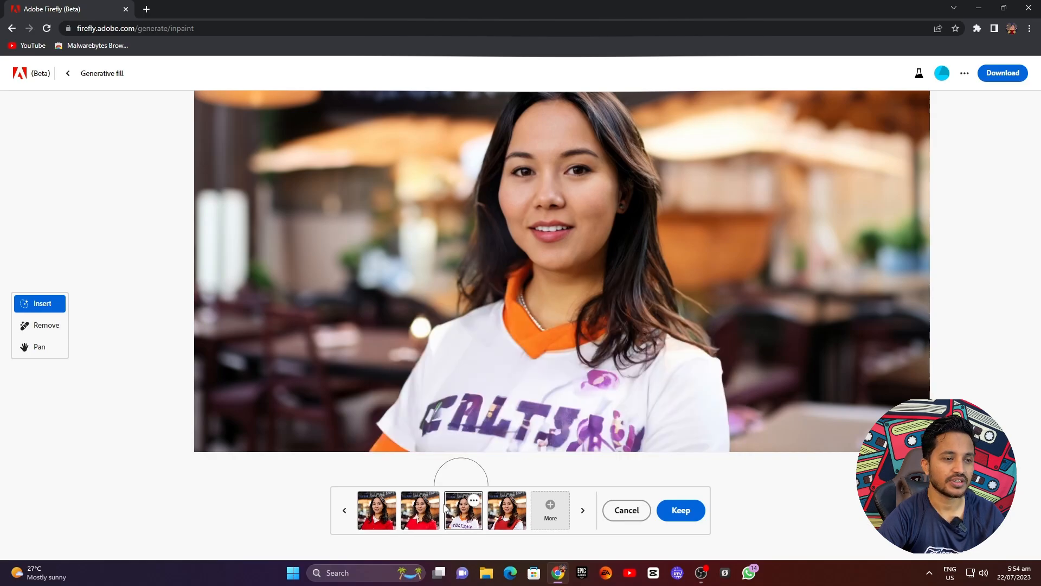
Step: Discard the t-shirt results and generate a new fill for the masked clothing with the prompt "dress"
left_click(415, 509)
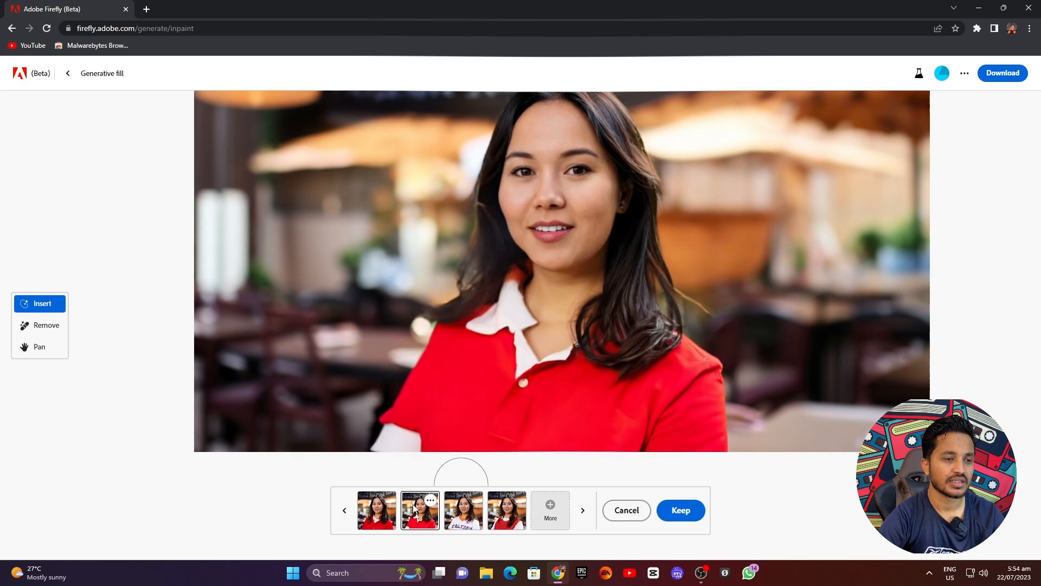
left_click(625, 509)
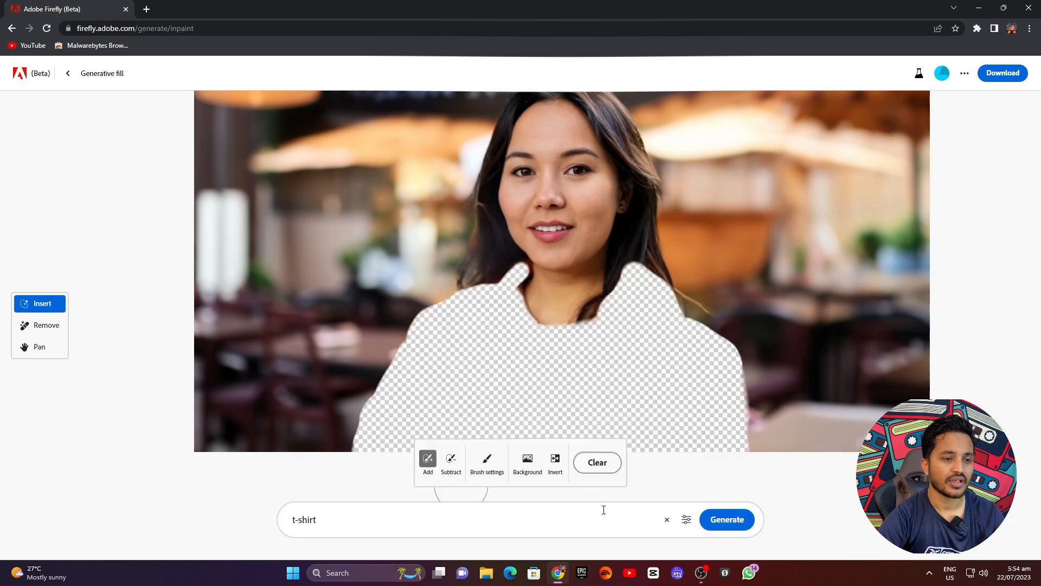
triple_click(369, 522)
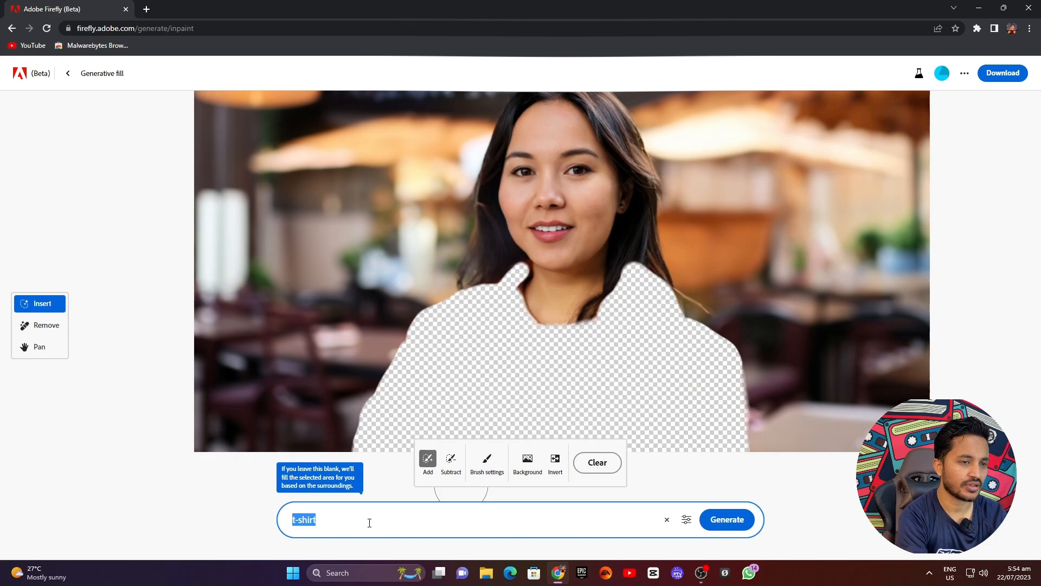
type("dress")
key("Return")
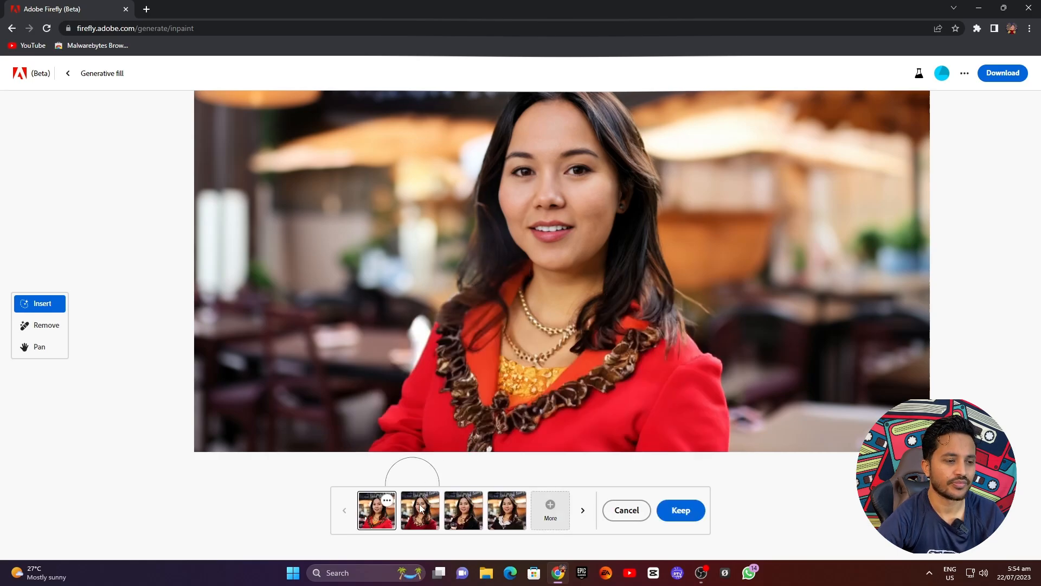
Step: Compare the dress variations and keep the second one, the dark red dress with the golden flower collar
left_click(421, 508)
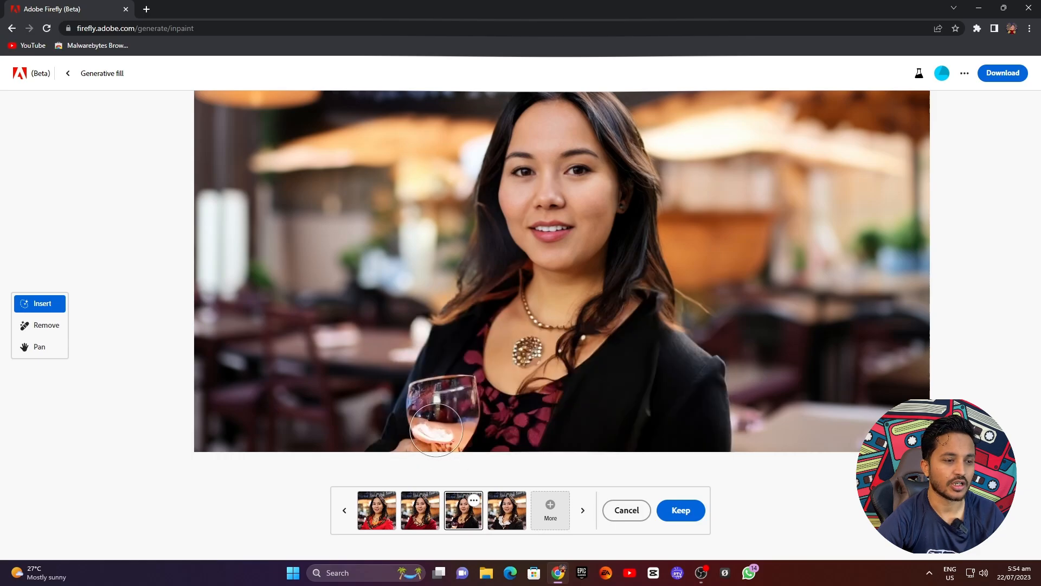
left_click(509, 506)
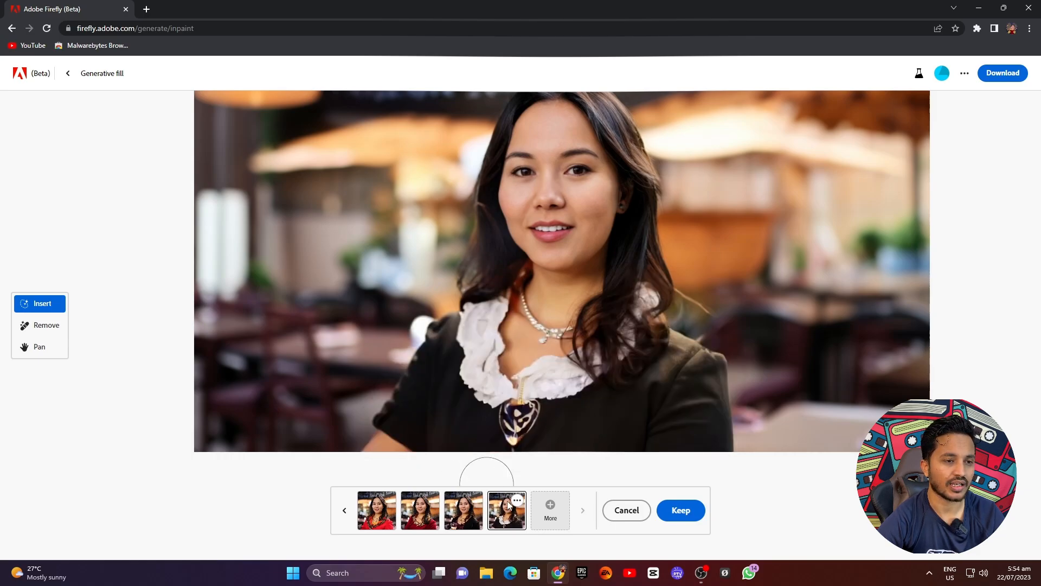
left_click(429, 509)
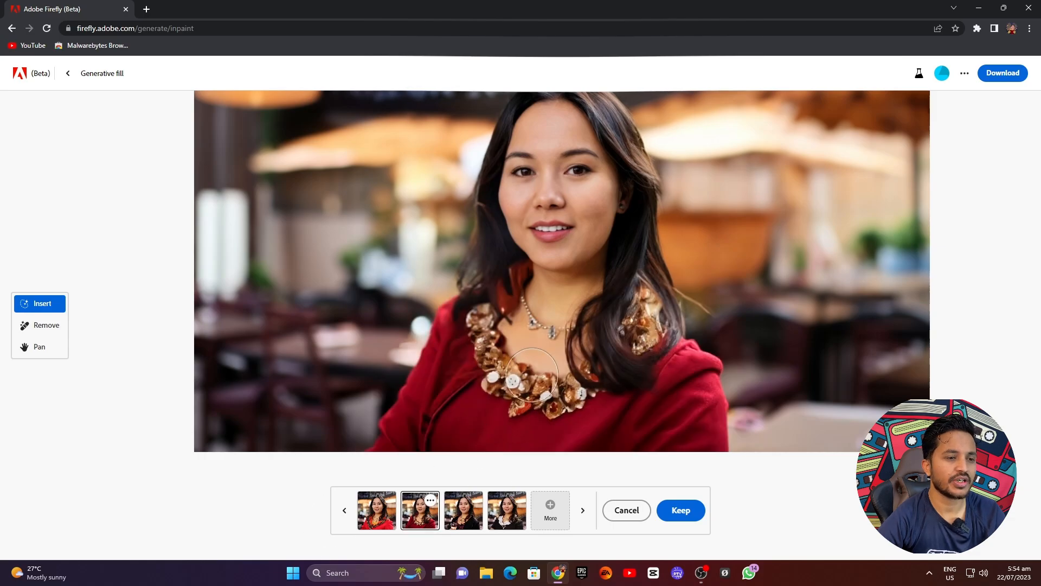
left_click(681, 510)
scroll(510, 353, "down", 3)
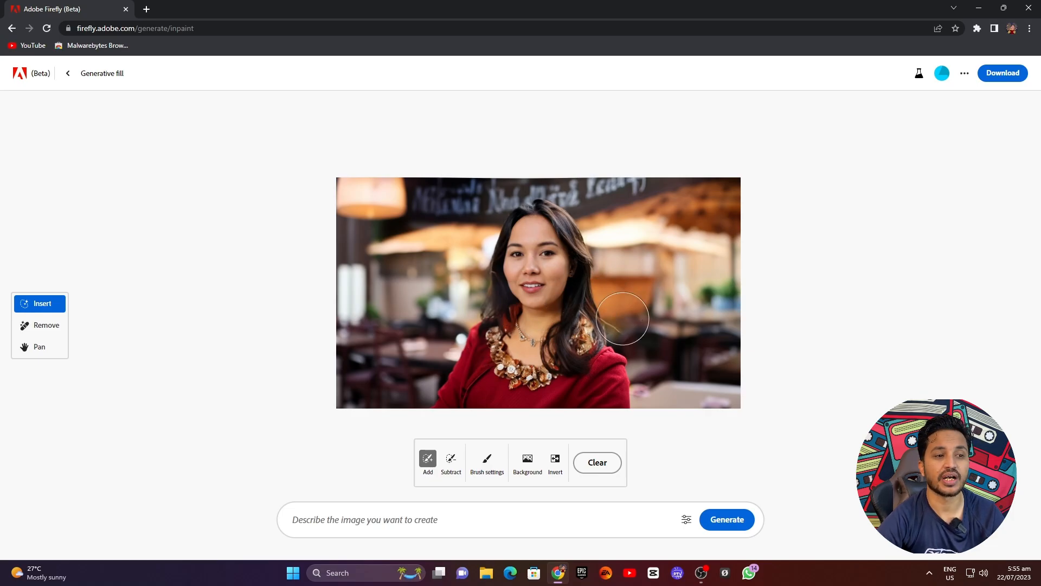
Step: Mask out the background behind the woman and generate a new one with the prompt "Standing in the streets of London"
left_click(526, 461)
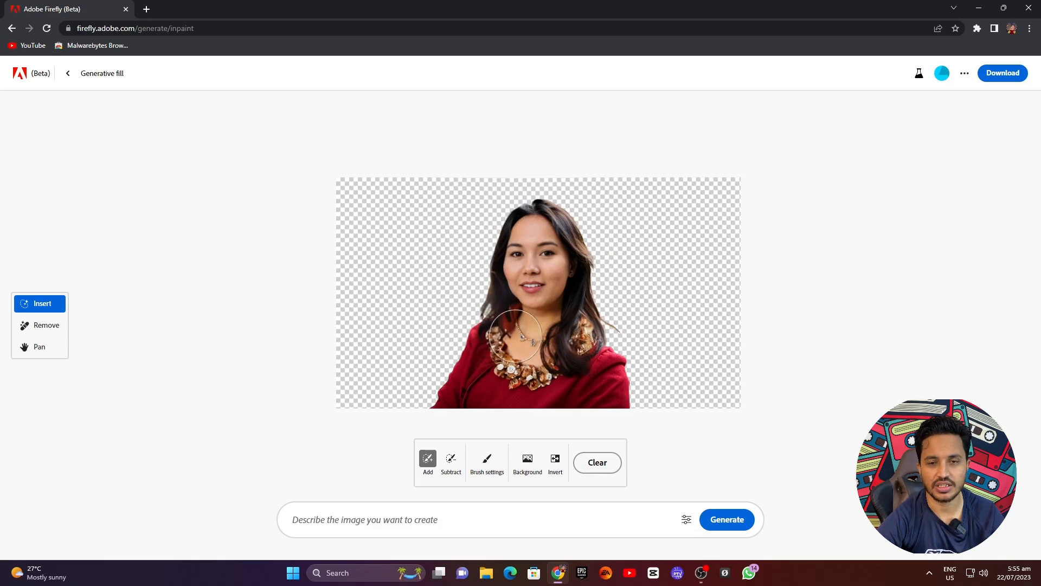
left_click(412, 516)
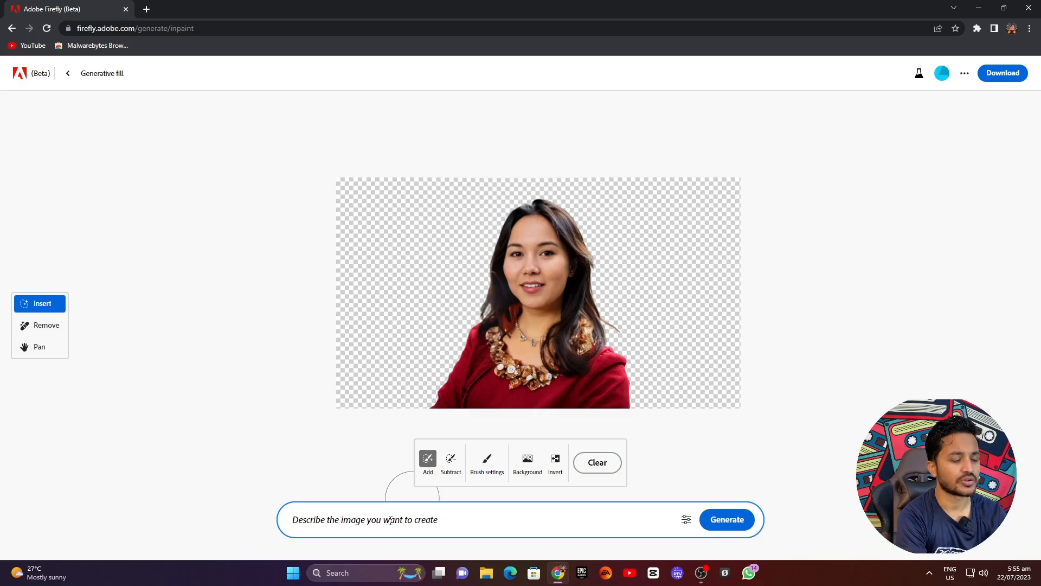
type("St")
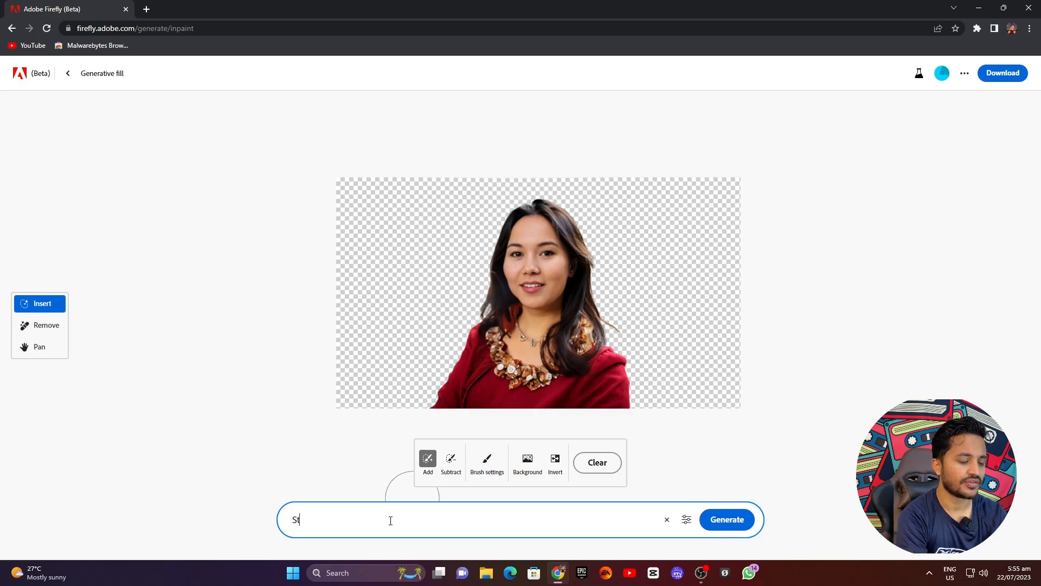
type("anfiding in the")
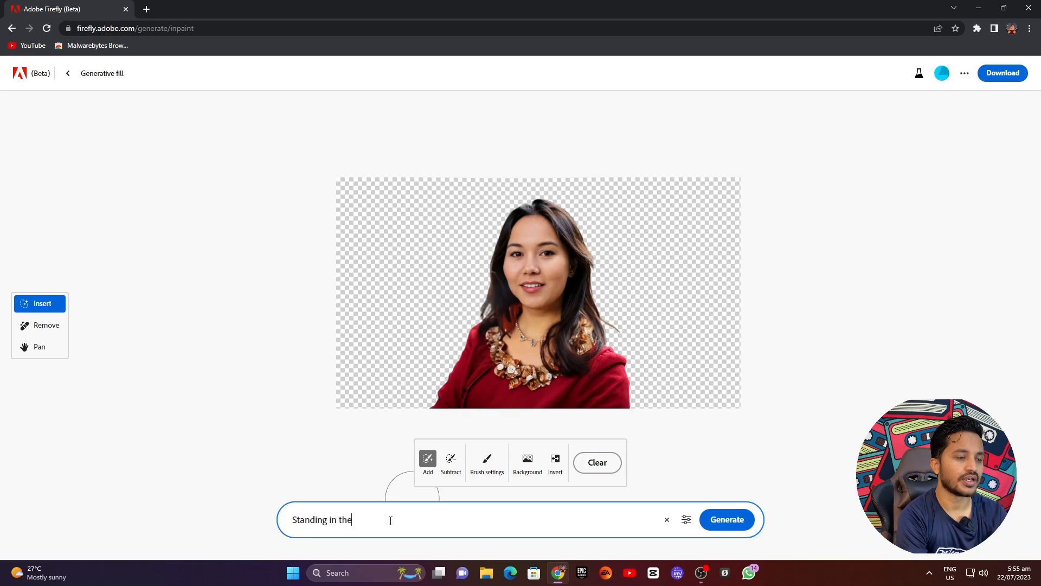
type(" streets o")
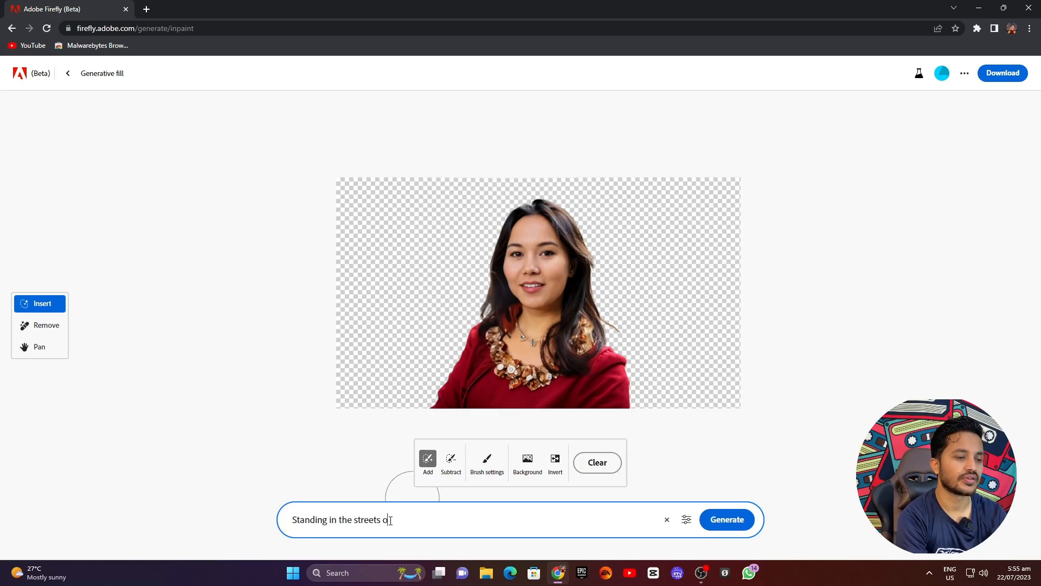
type("f London")
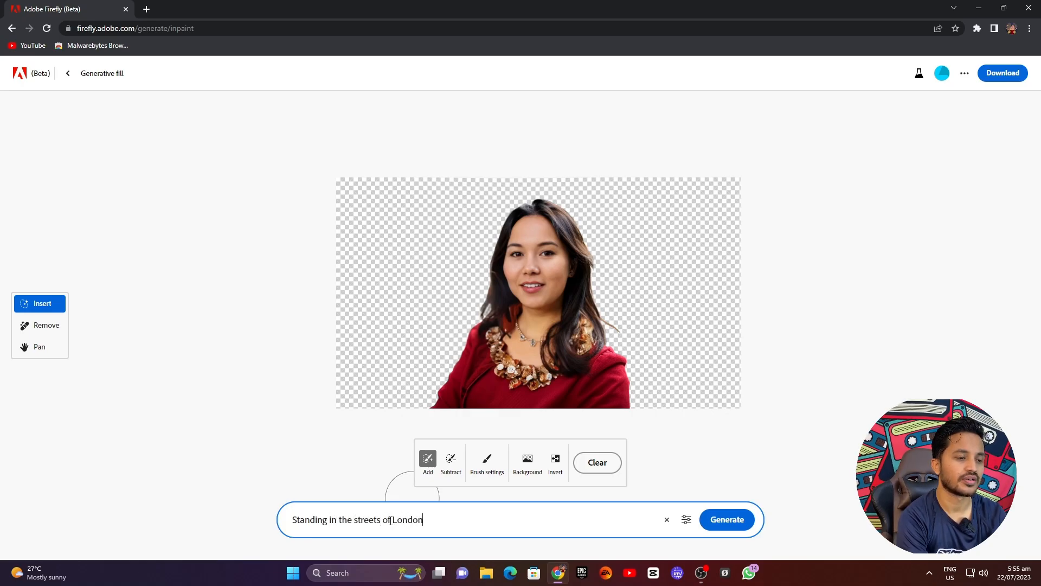
key("Return")
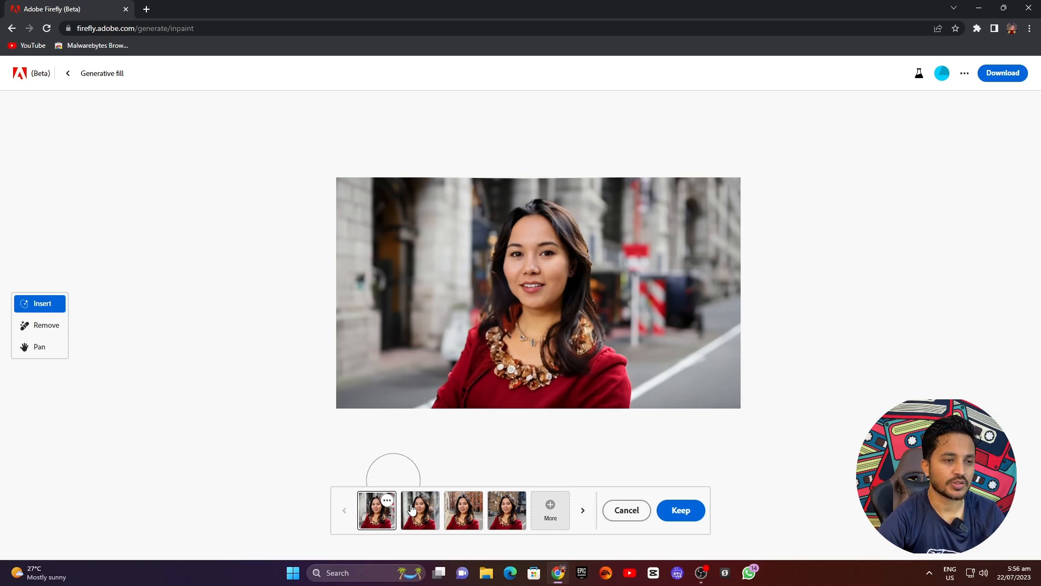
Step: Compare the four London street backgrounds up close and keep the fourth one
scroll(476, 434, "up", 3)
key("space")
left_click_drag(497, 367, 500, 414)
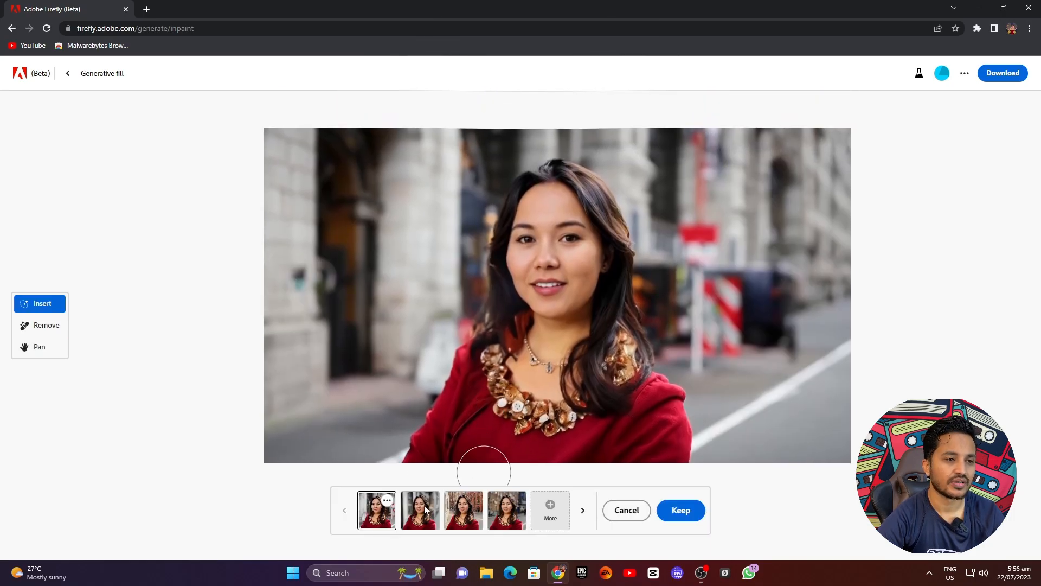
left_click(425, 509)
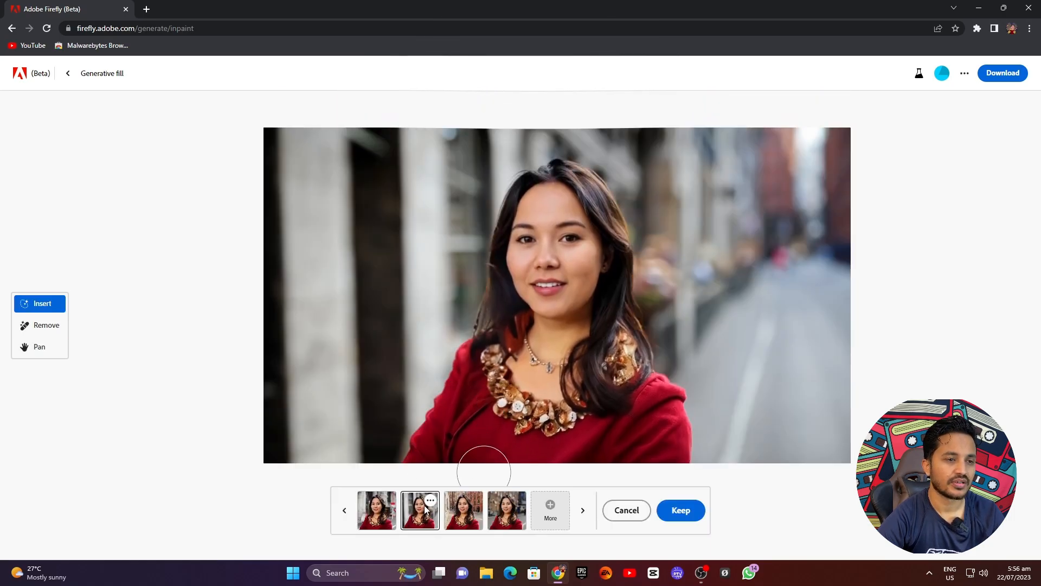
left_click(453, 511)
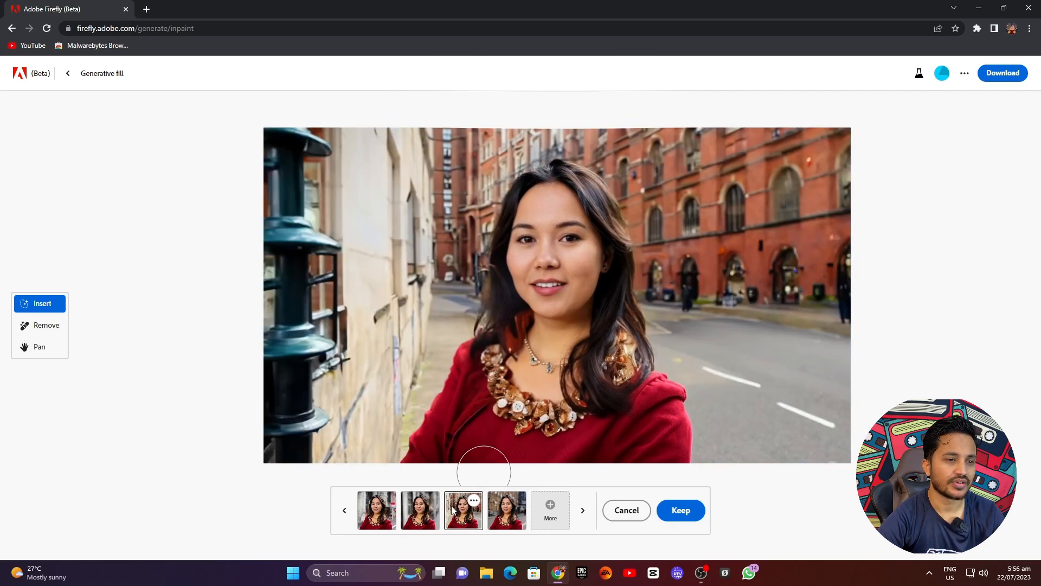
left_click(516, 516)
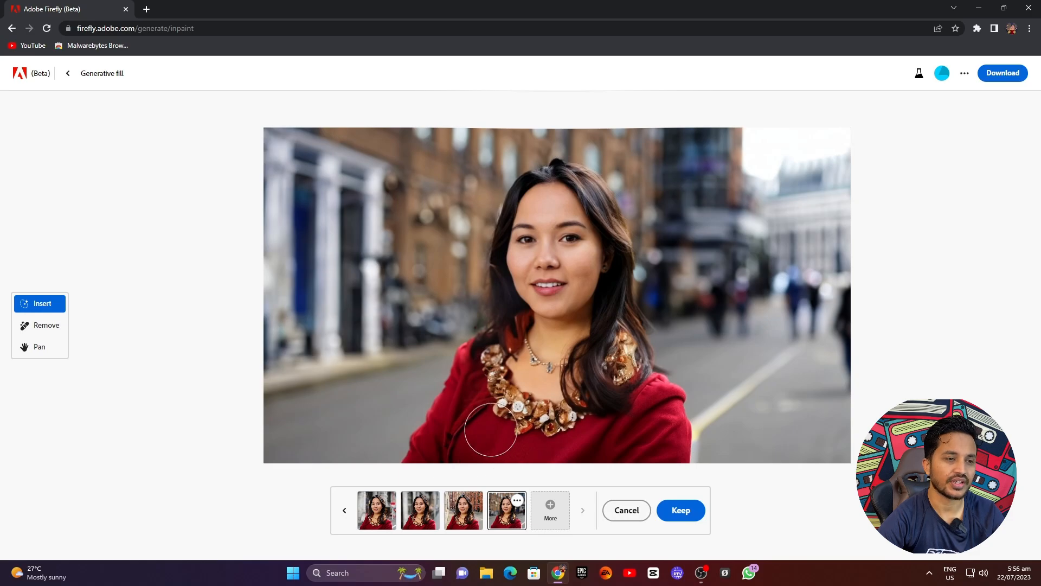
left_click(464, 511)
left_click(503, 514)
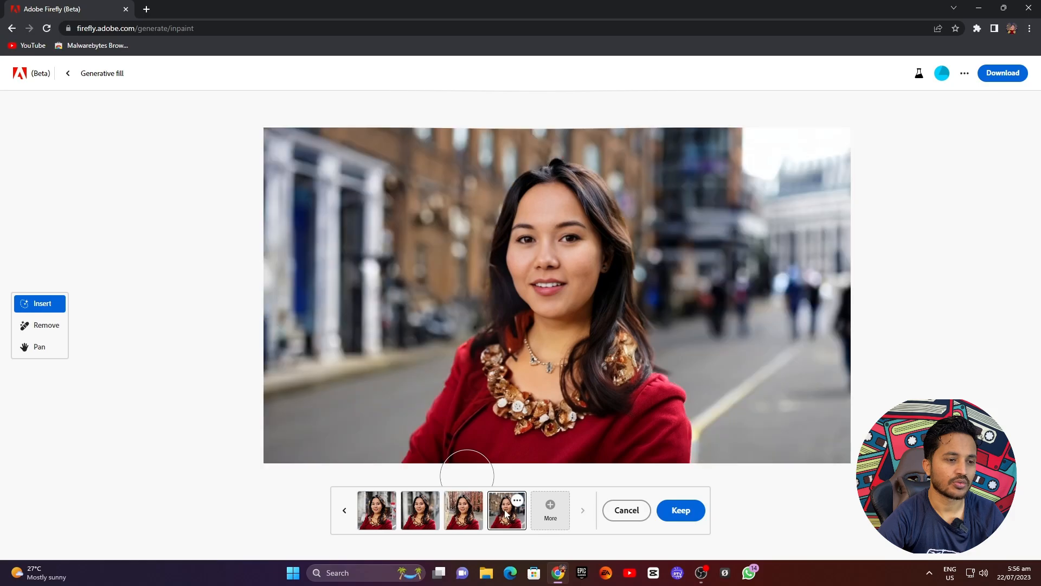
left_click(680, 510)
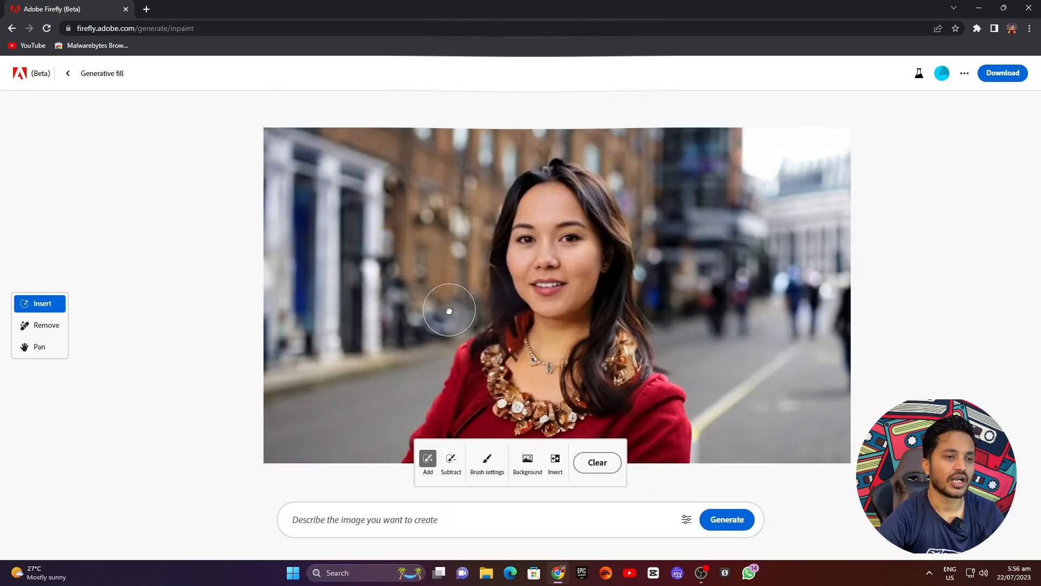
Step: Brush over the road area in the image's lower-left corner and generate a fill with the prompt "Car"
scroll(449, 309, "down", 3)
scroll(449, 310, "up", 2)
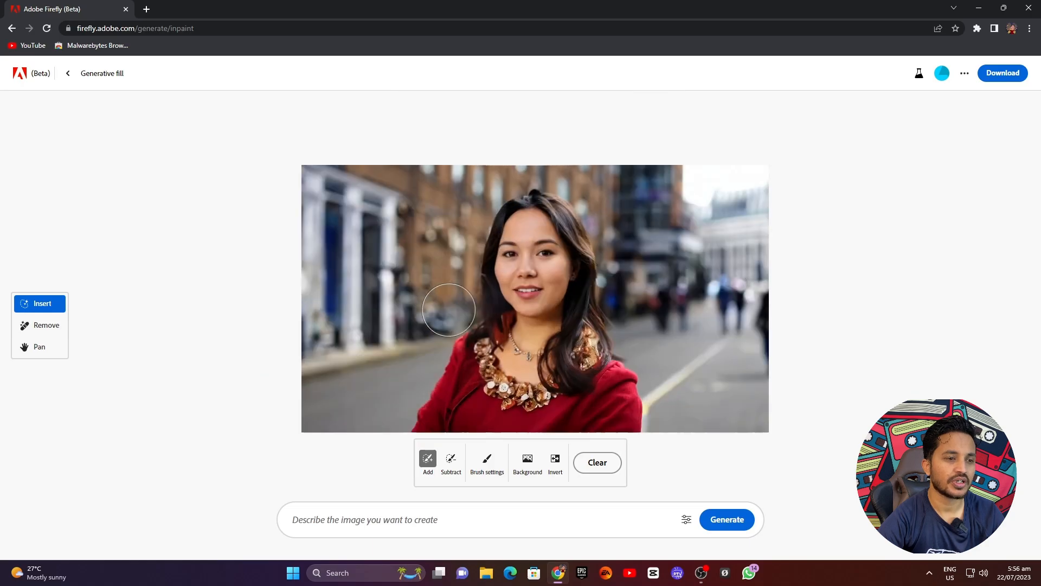
key("space")
left_click_drag(448, 309, 451, 289)
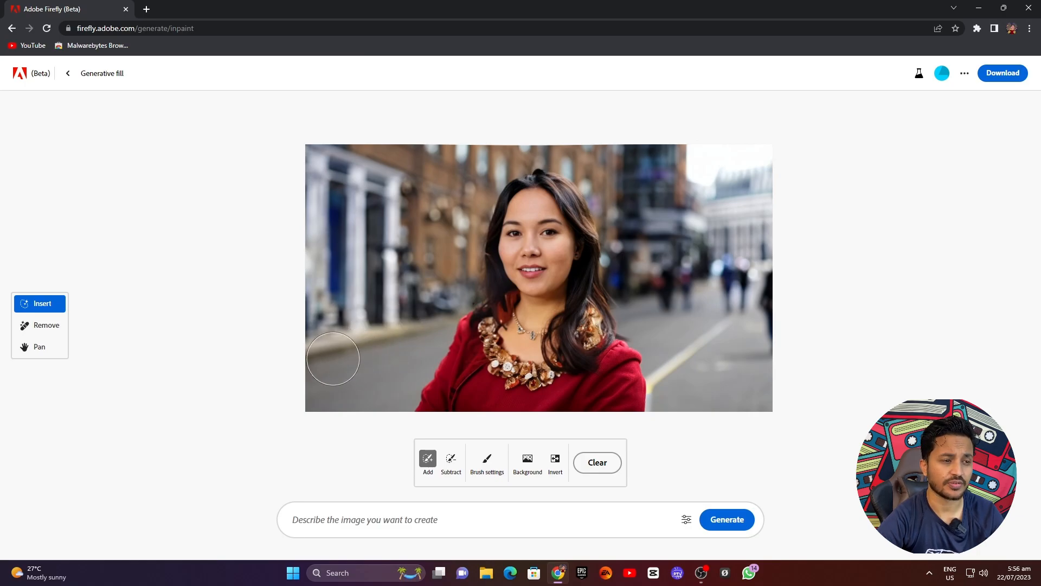
mouse_move(320, 365)
left_mouse_down()
mouse_move(372, 349)
mouse_move(381, 378)
mouse_move(309, 396)
mouse_move(309, 360)
mouse_move(380, 353)
mouse_move(381, 368)
left_mouse_up()
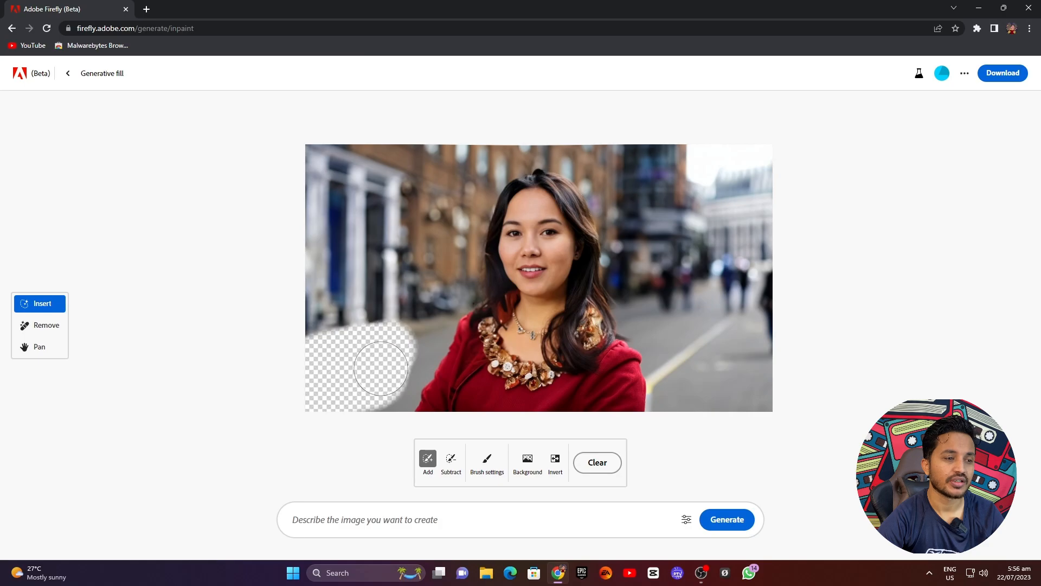
left_click(395, 518)
type("Car")
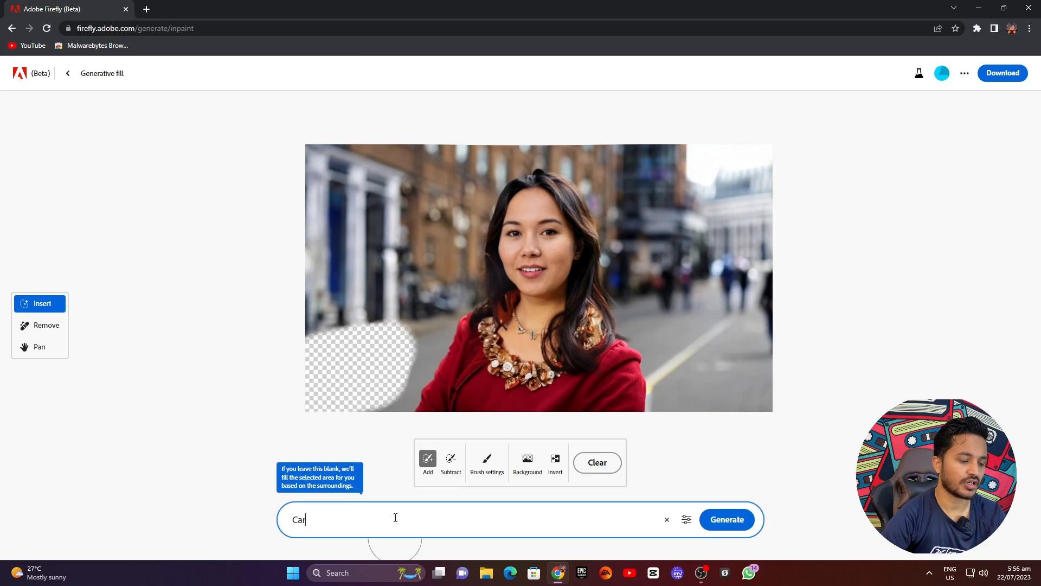
left_click(733, 519)
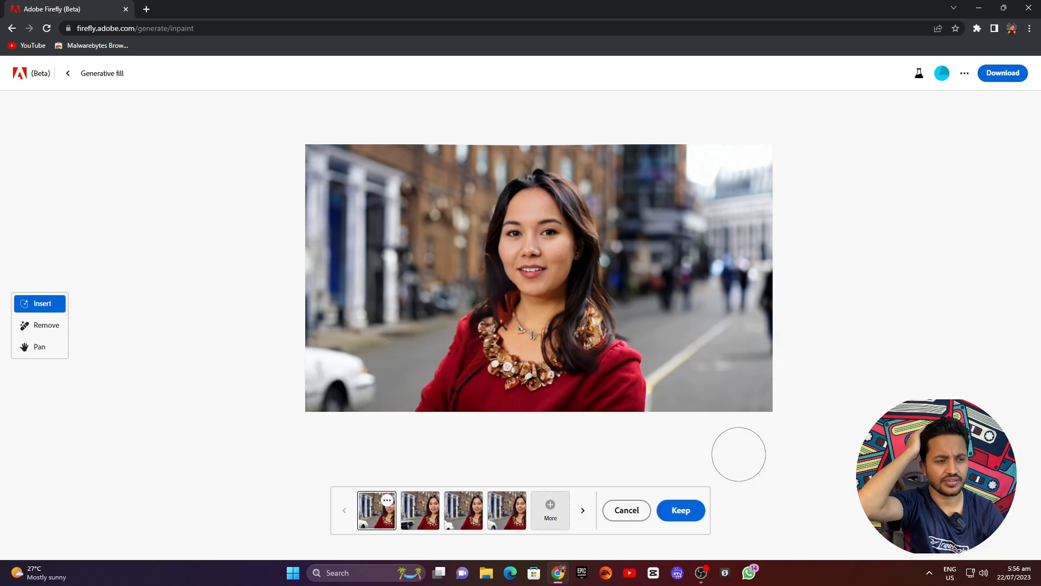
Step: Compare the four car variations and keep the second one, the black car
left_click(410, 520)
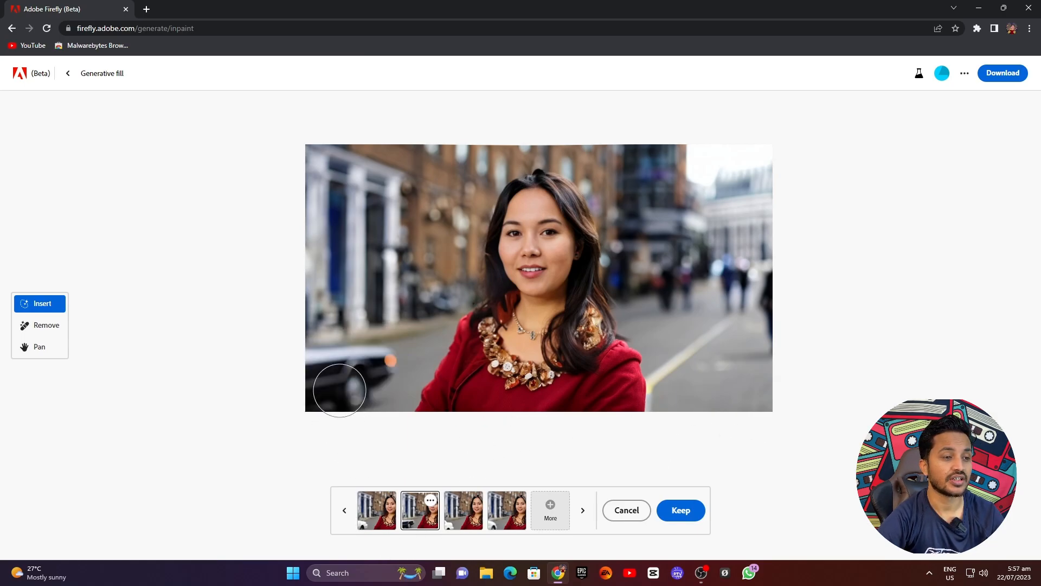
left_click(460, 510)
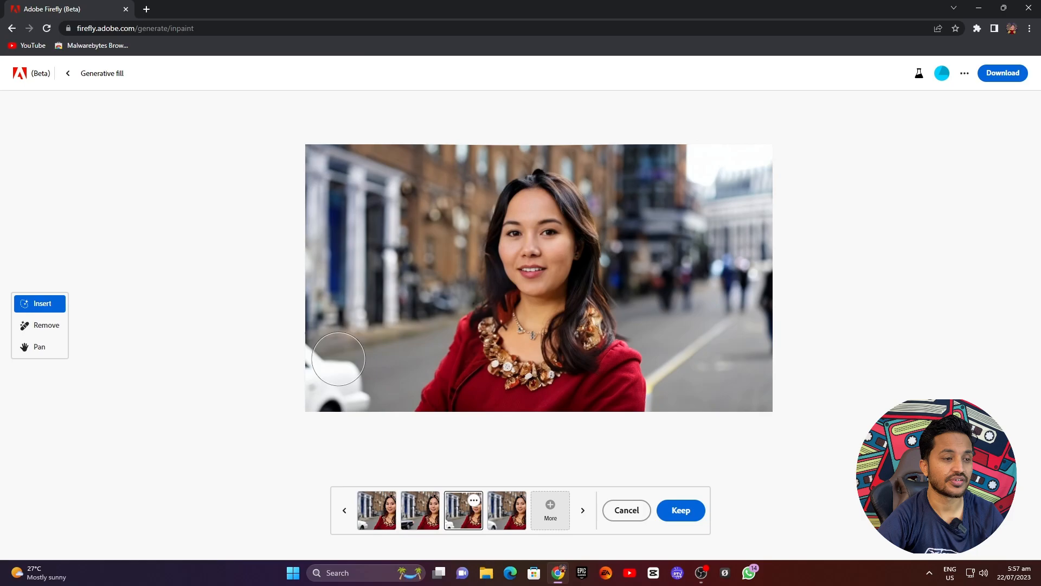
left_click(500, 507)
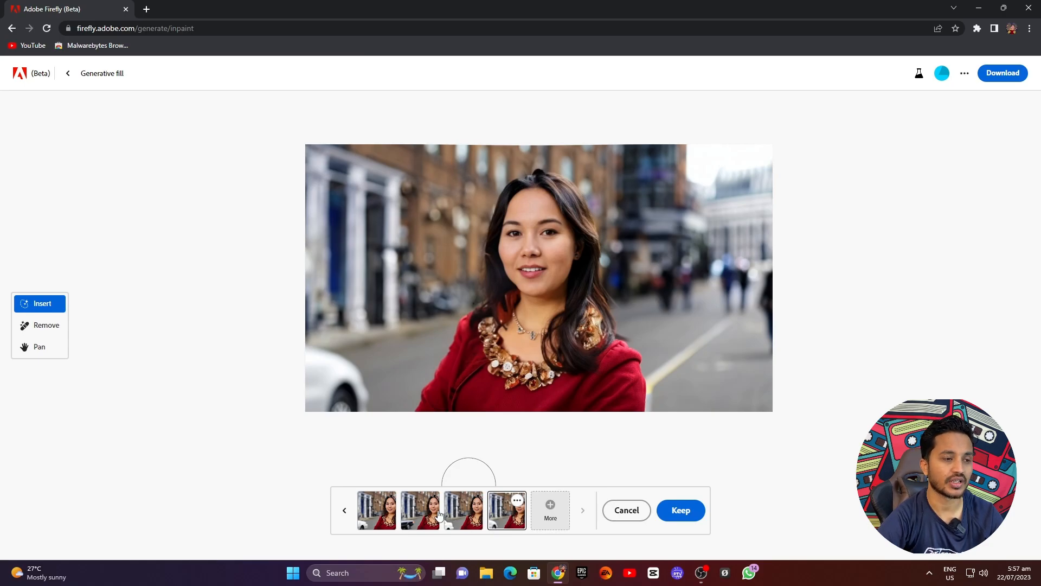
left_click(422, 508)
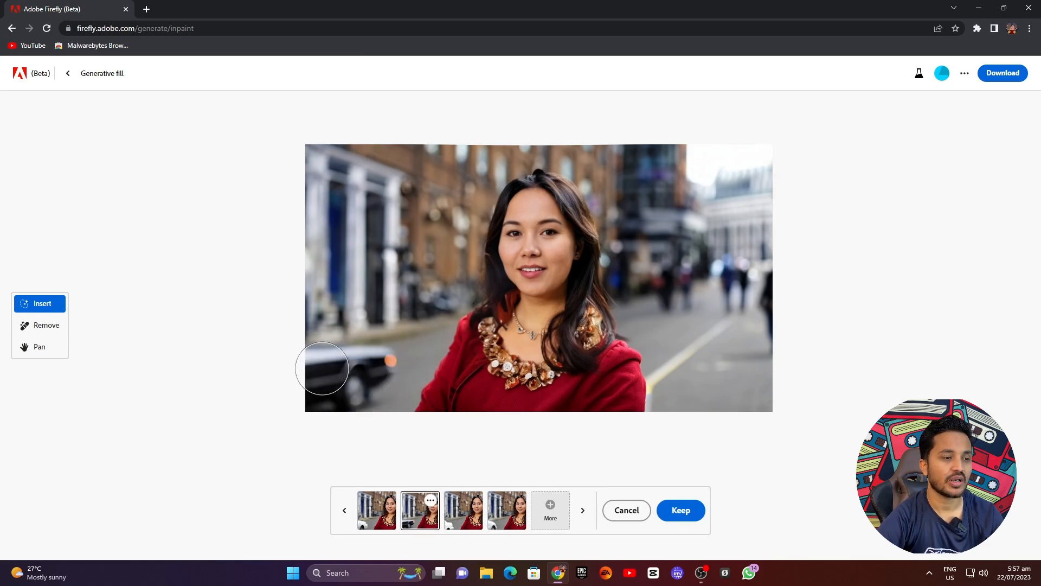
left_click(682, 512)
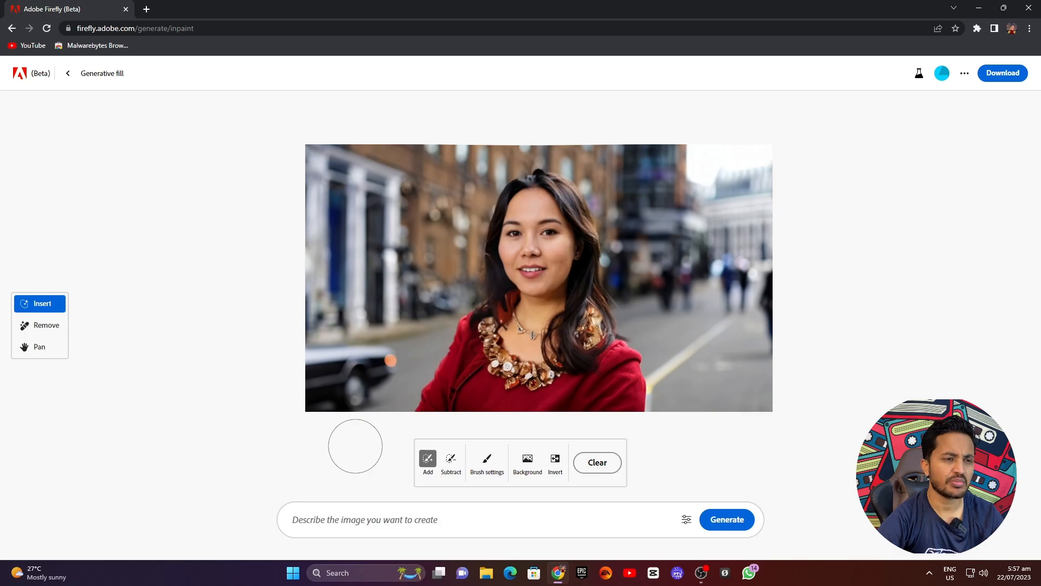
Step: Use the Remove tool to brush over the faint light mark on the road beside the yellow line and generate its removal
scroll(690, 384, "up", 3)
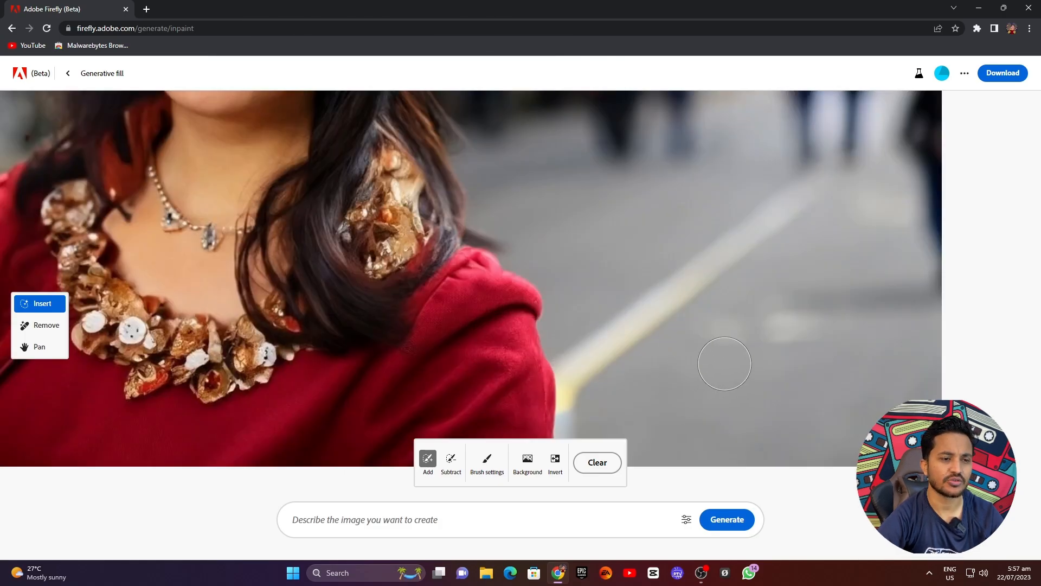
left_click_drag(725, 364, 532, 395)
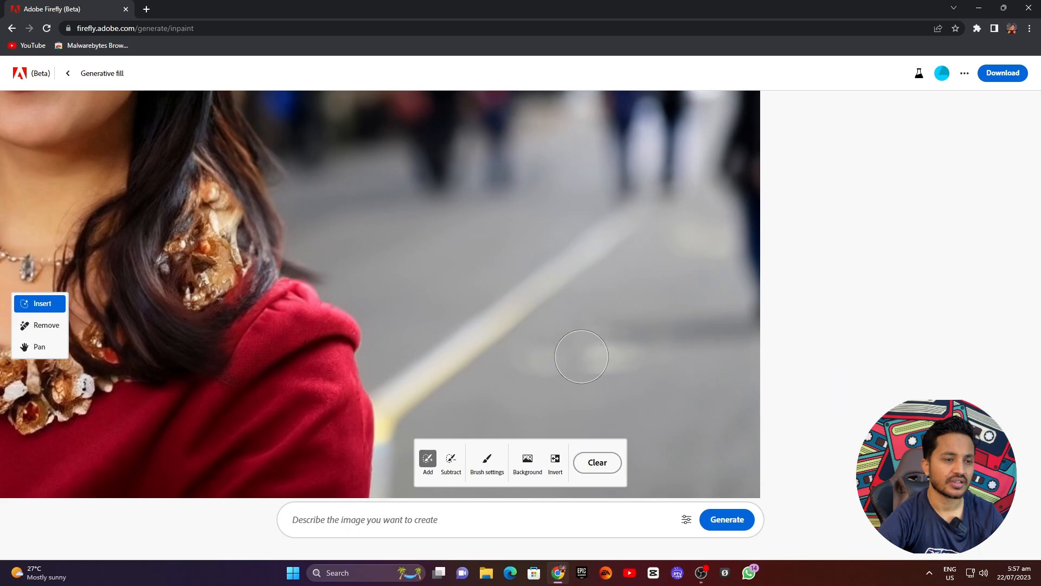
left_click(39, 325)
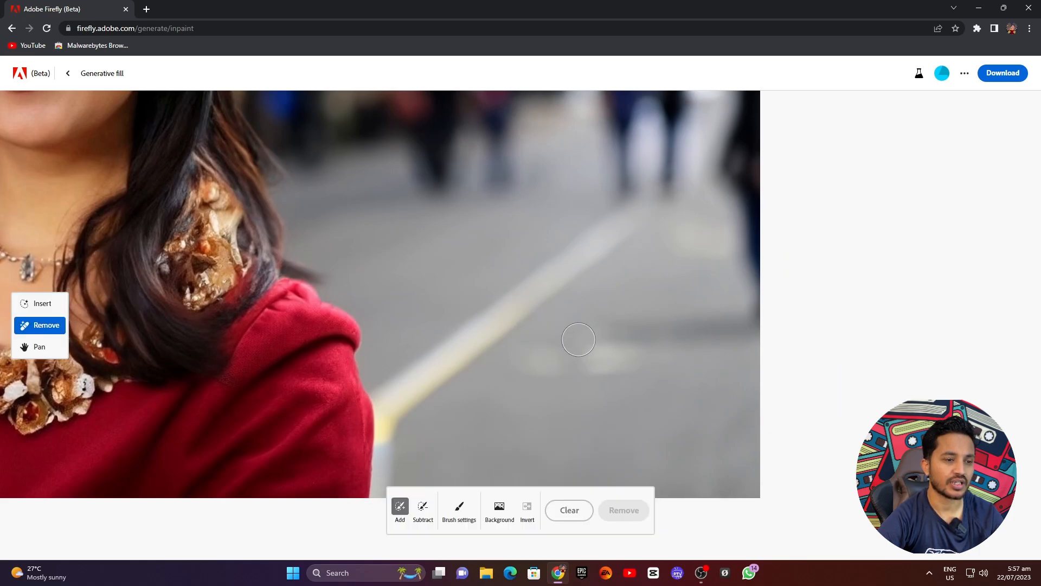
mouse_move(579, 340)
left_mouse_down()
mouse_move(606, 352)
mouse_move(534, 366)
mouse_move(588, 355)
mouse_move(548, 380)
mouse_move(662, 399)
left_mouse_up()
left_click(624, 510)
key("space")
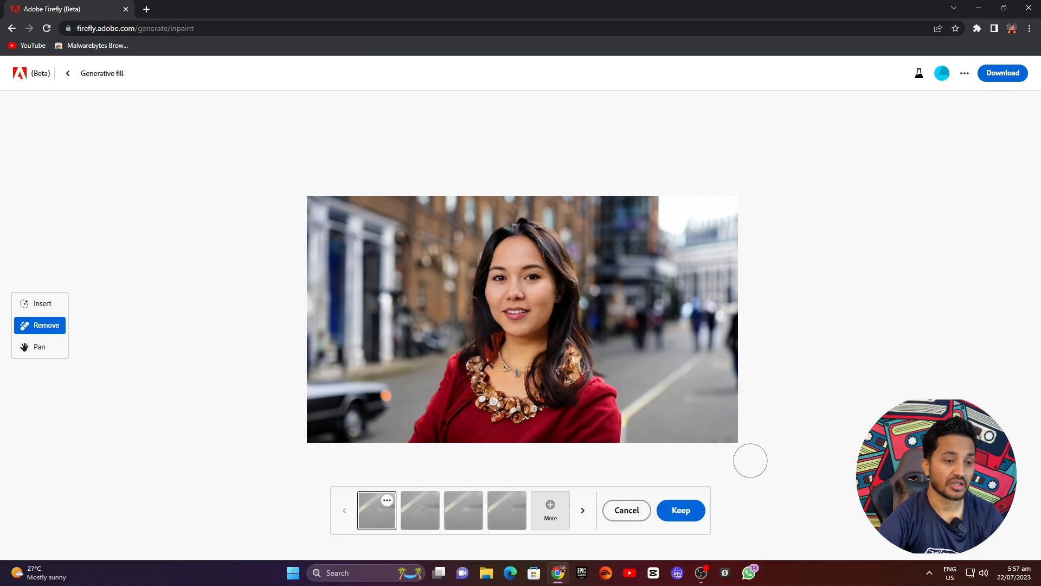
Step: Keep the first removal variation for the road mark and inspect the edited portrait enlarged
left_click(690, 511)
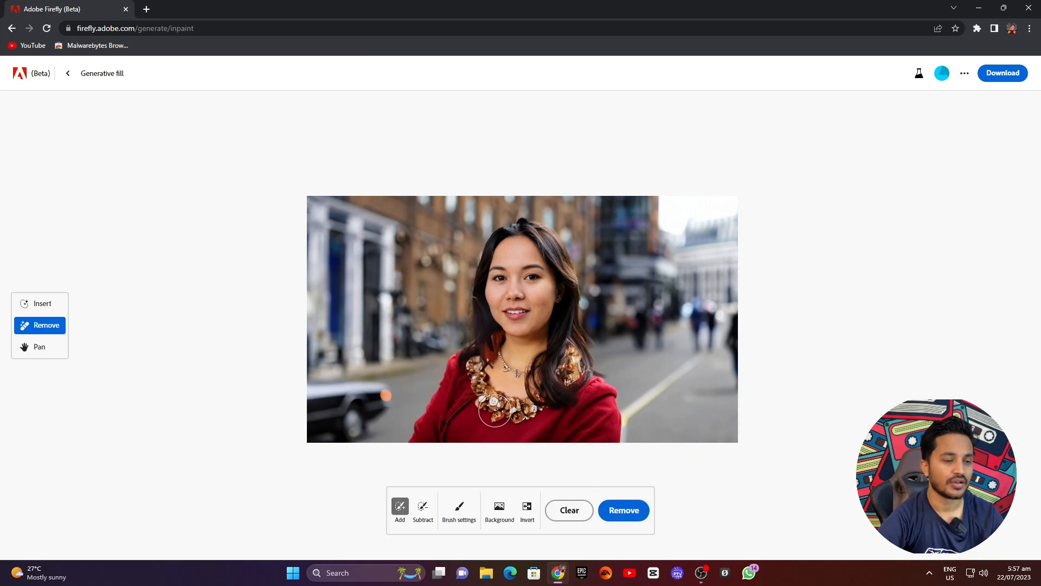
key("p")
mouse_move(541, 377)
left_mouse_down()
mouse_move(490, 357)
mouse_move(542, 358)
mouse_move(524, 345)
left_mouse_up()
key("r")
scroll(533, 379, "up", 3)
key("p")
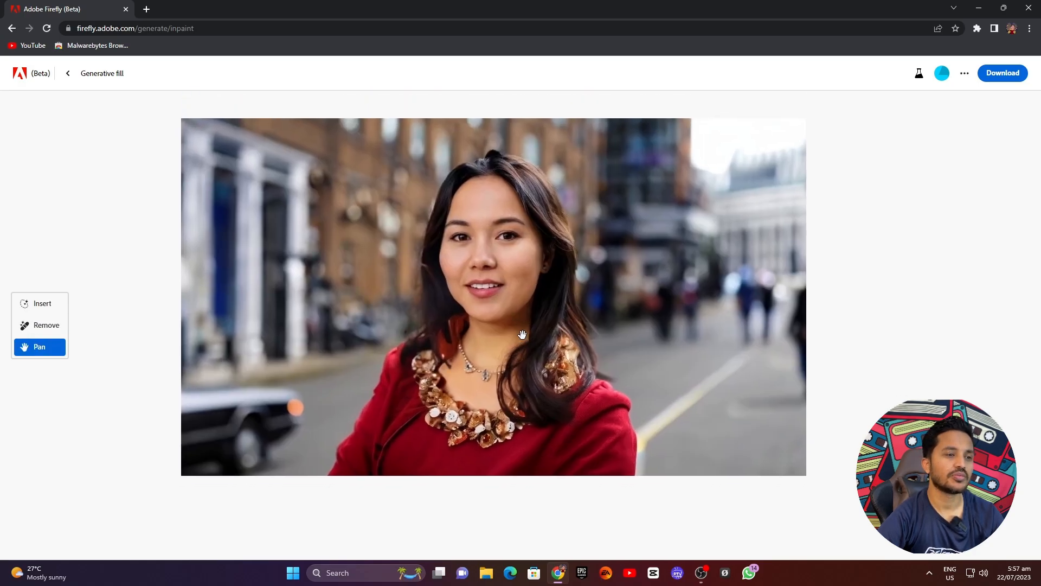
key("r")
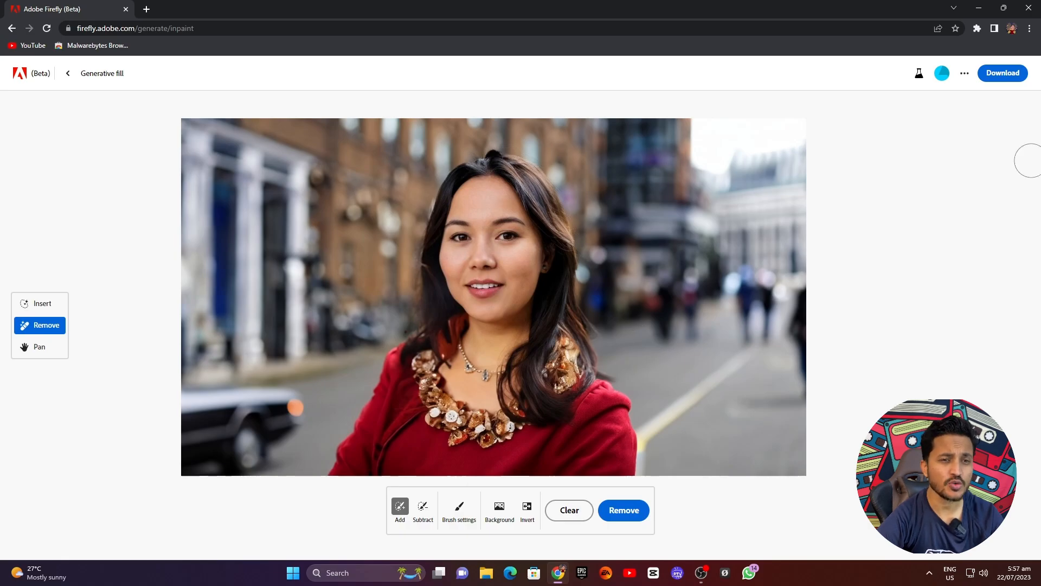
Step: Download the edited portrait and view the downloaded PNG file, closing the viewer when done
left_click(1005, 77)
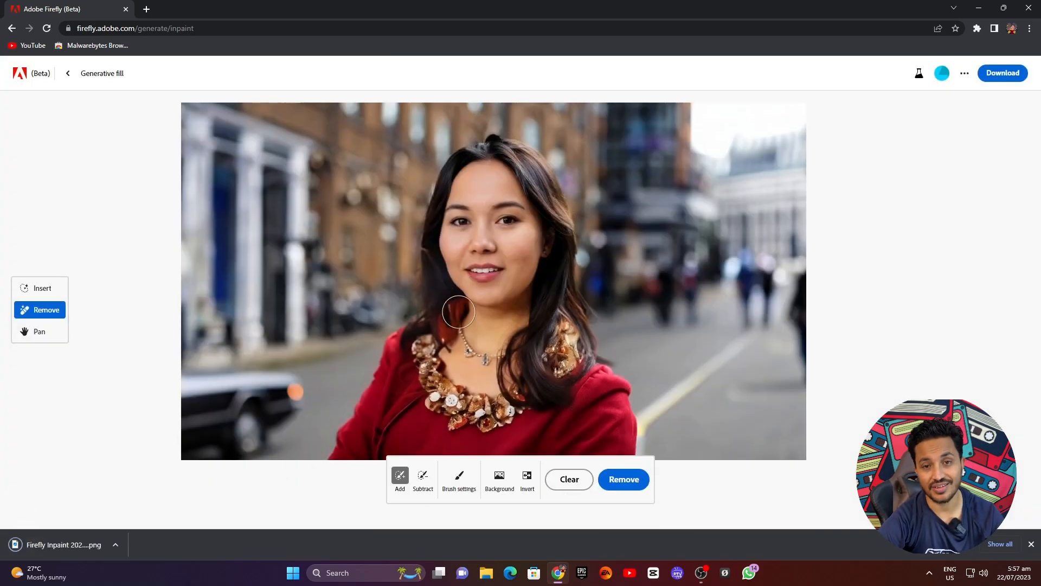
left_click(67, 542)
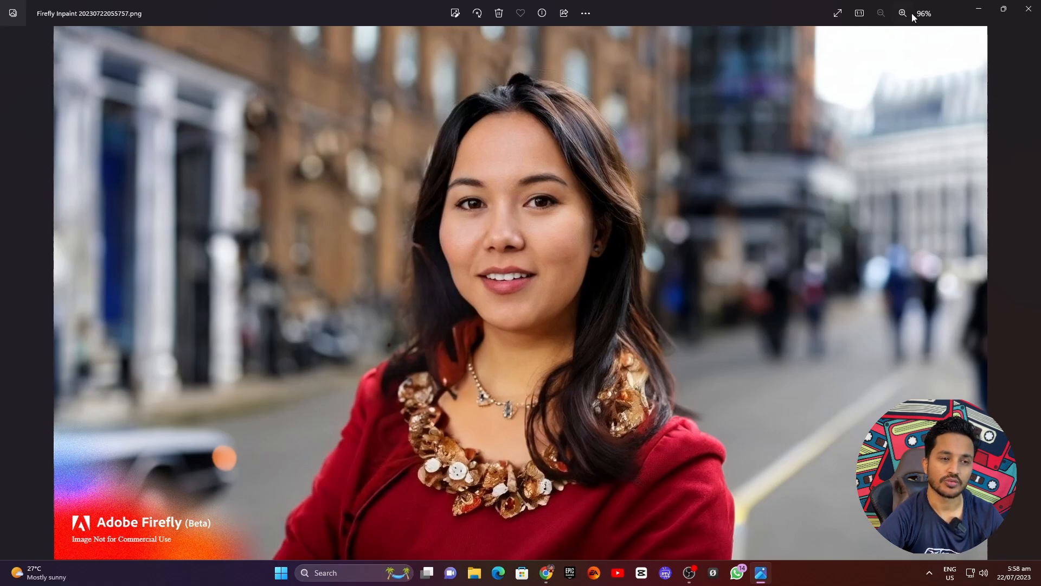
left_click(1028, 9)
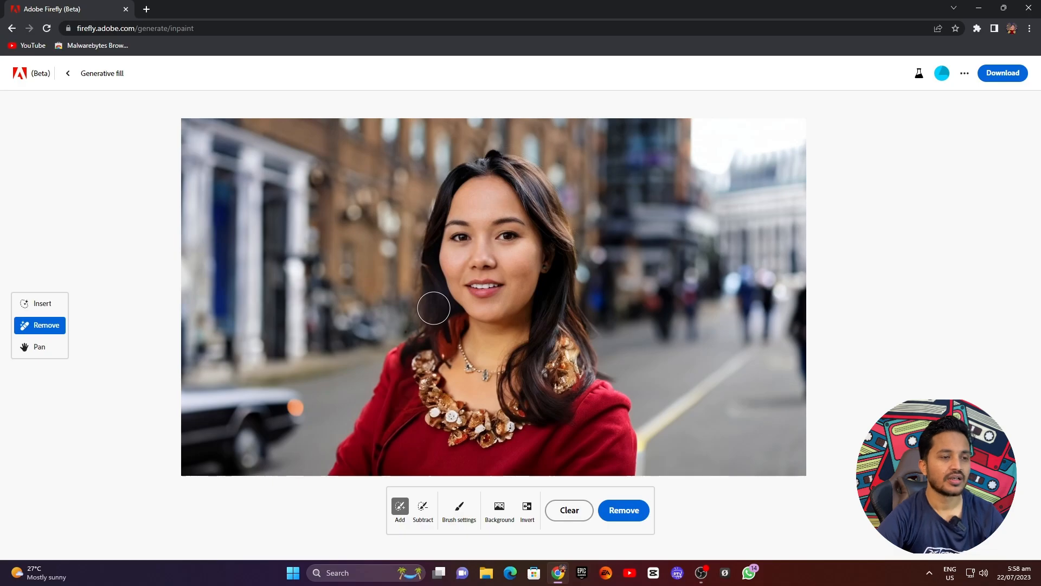
Step: Switch off the brush with the Pan tool and capture the whole portrait as a rectangular snip using Snipping Tool
left_click(47, 352)
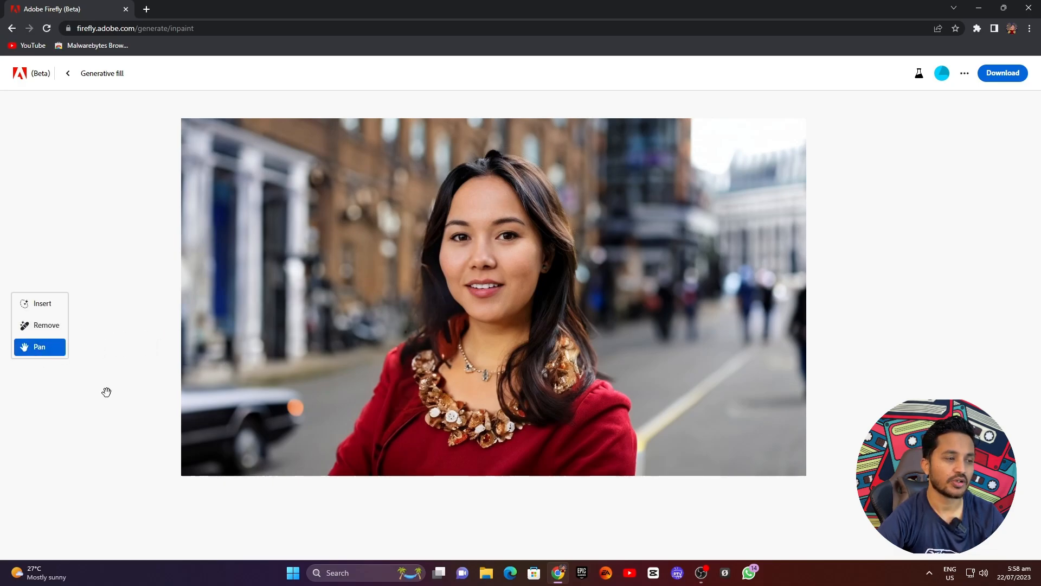
key("super")
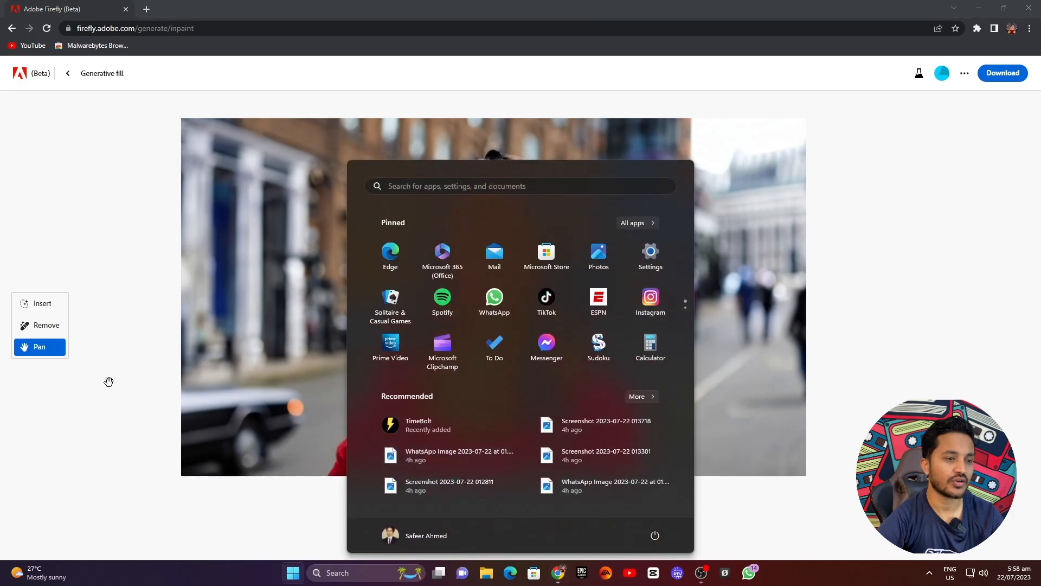
type("sn")
left_click(370, 274)
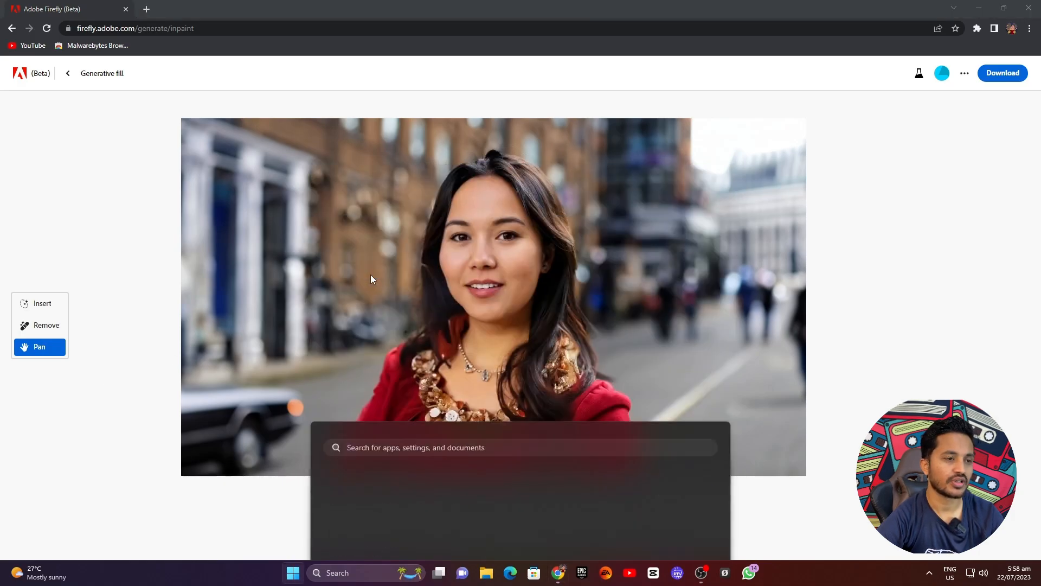
left_click(231, 60)
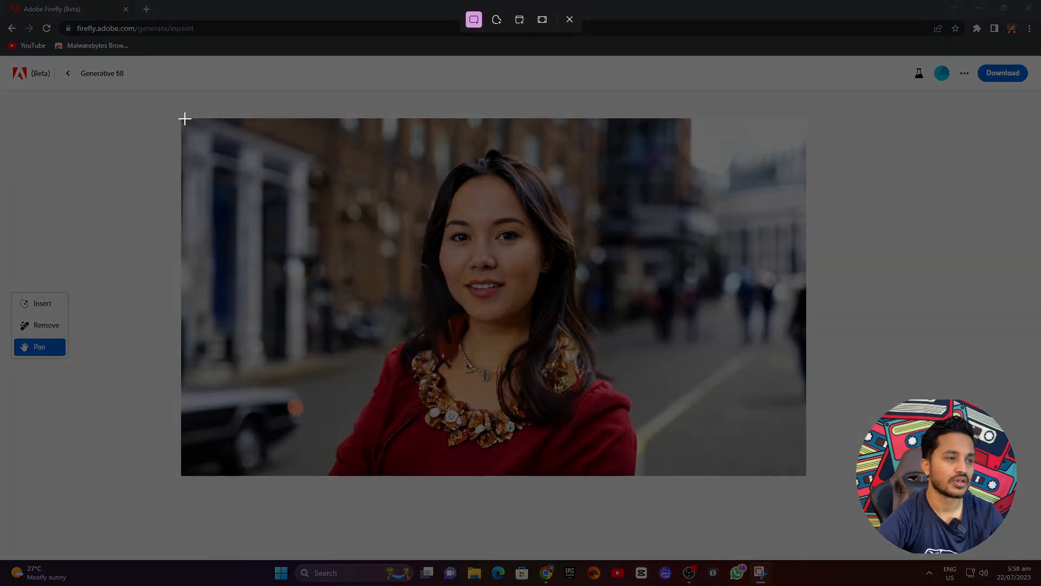
left_click_drag(184, 119, 806, 476)
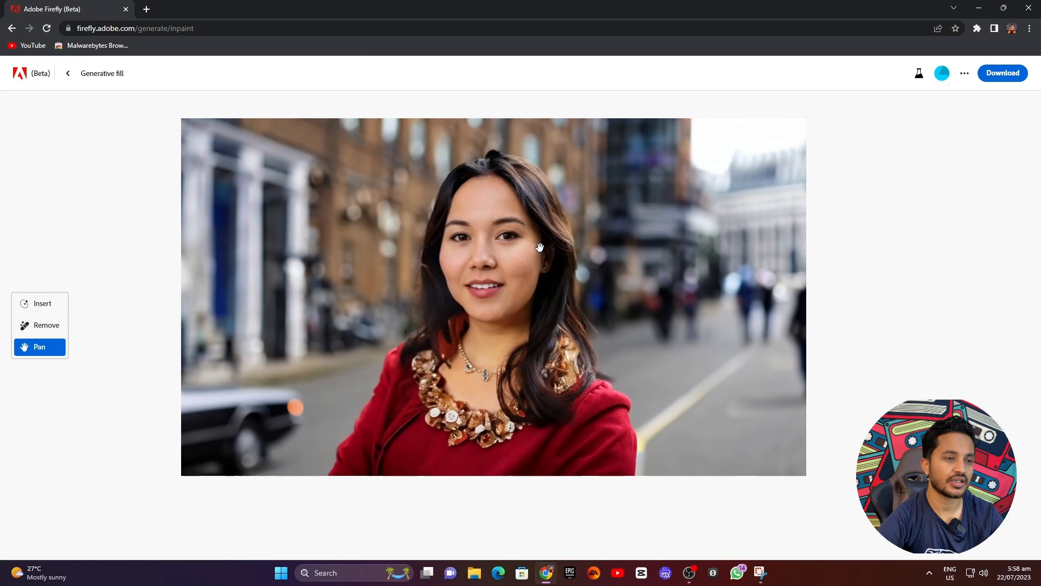
Step: Open the captured snip in Snipping Tool and save it to the Desktop folder as a PNG
left_click(757, 575)
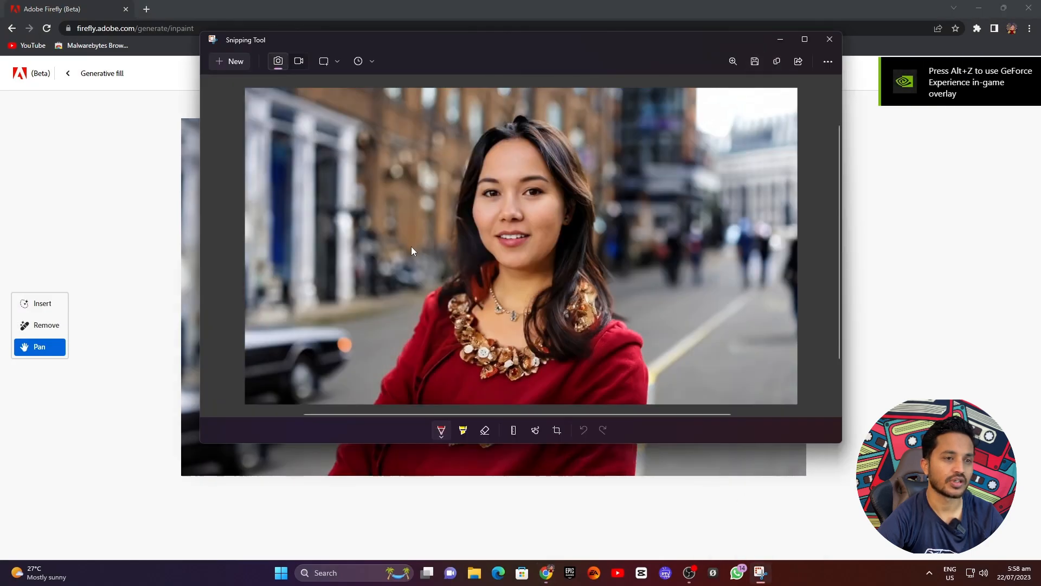
key("ctrl+s")
left_click(245, 137)
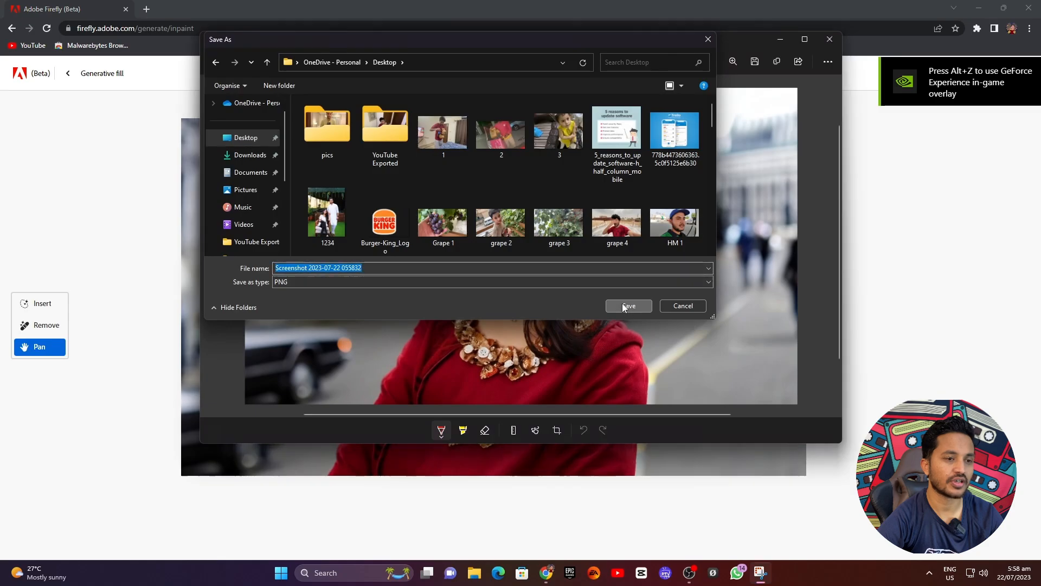
left_click(626, 307)
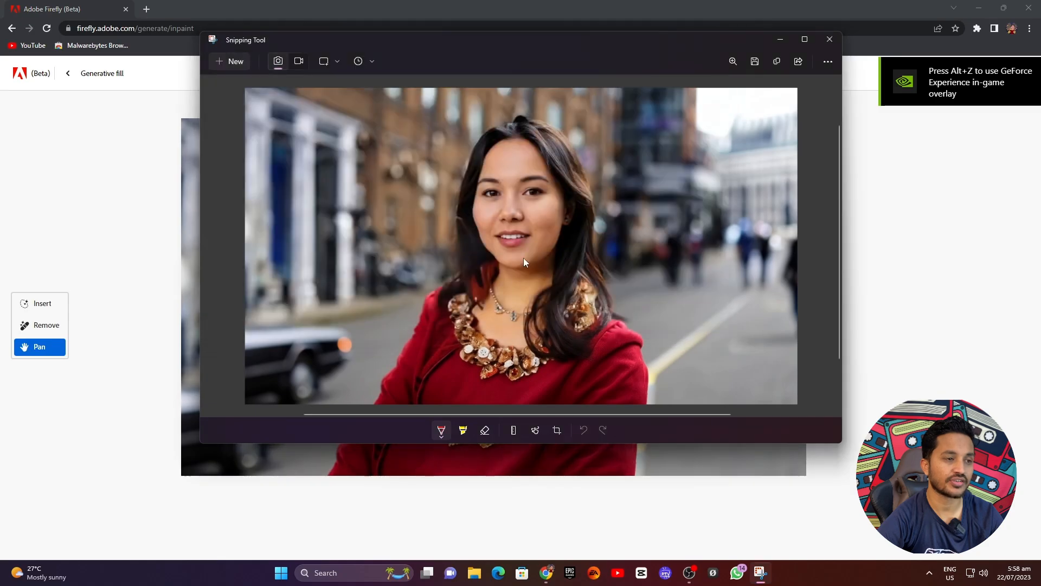
Step: View the saved screenshot from the desktop in Photos, examine it enlarged and at 100%, and close it
left_click(978, 8)
left_click(780, 39)
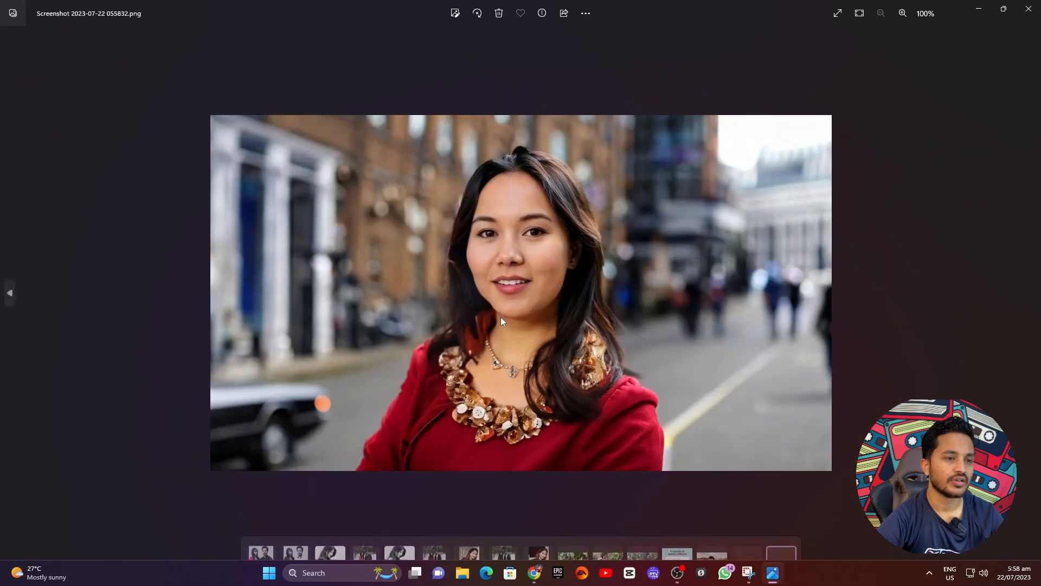
scroll(522, 287, "up", 1)
scroll(523, 287, "up", 1)
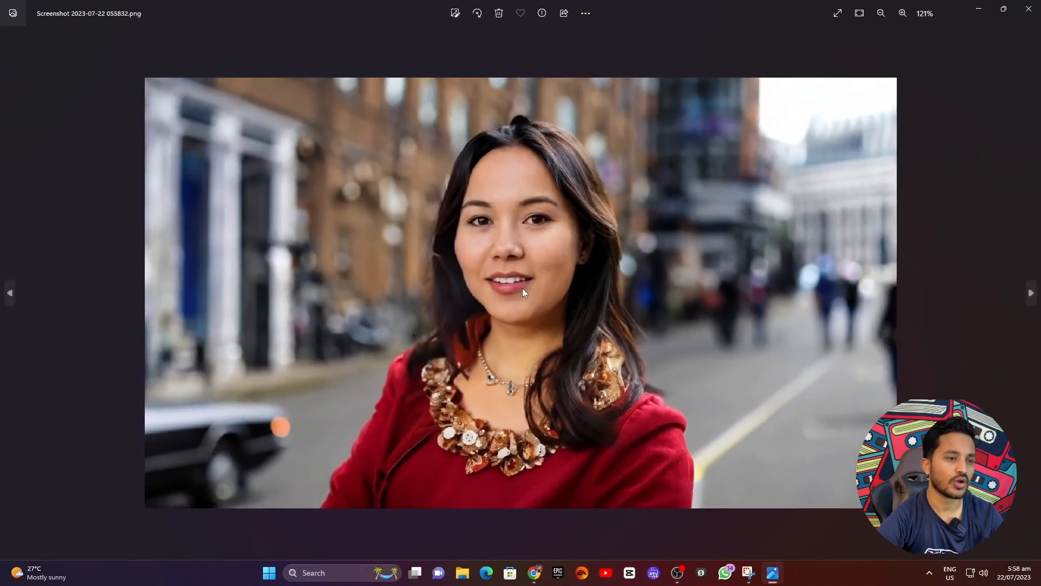
scroll(523, 288, "down", 2)
scroll(522, 288, "down", 1)
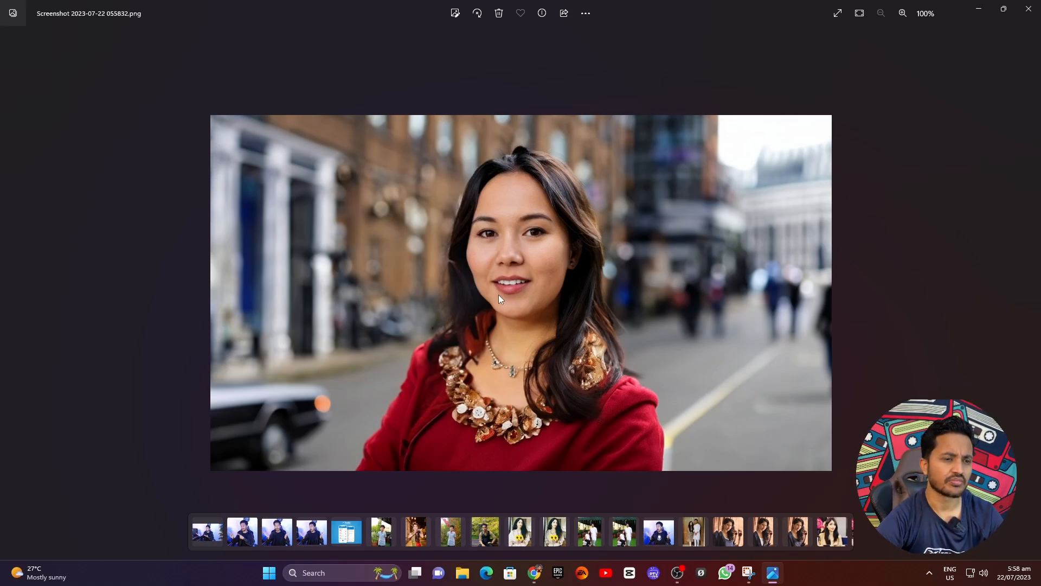
left_click(1029, 9)
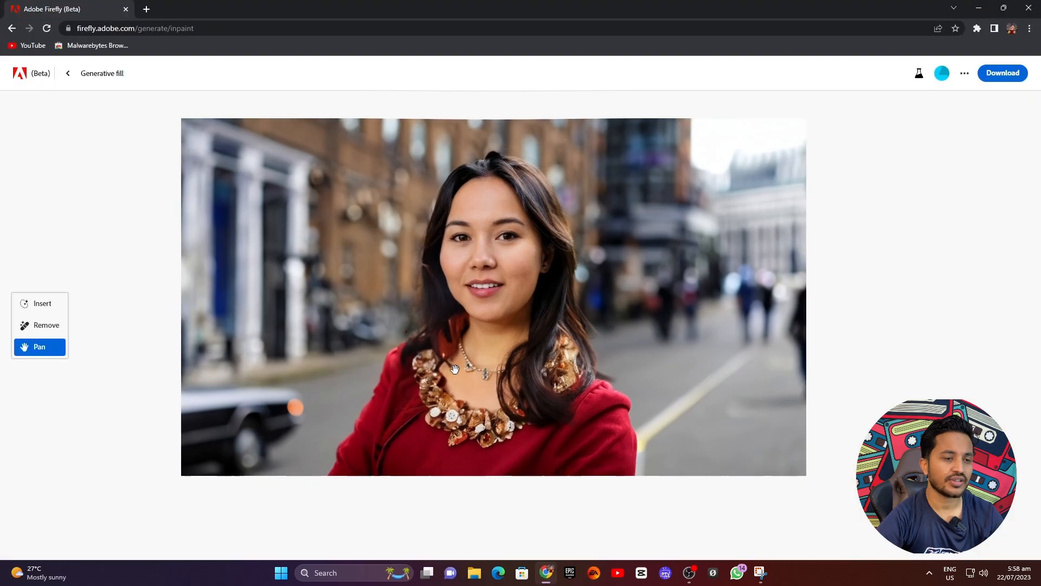
Step: Return to the Generative fill start page and look through its sample images
left_click(69, 80)
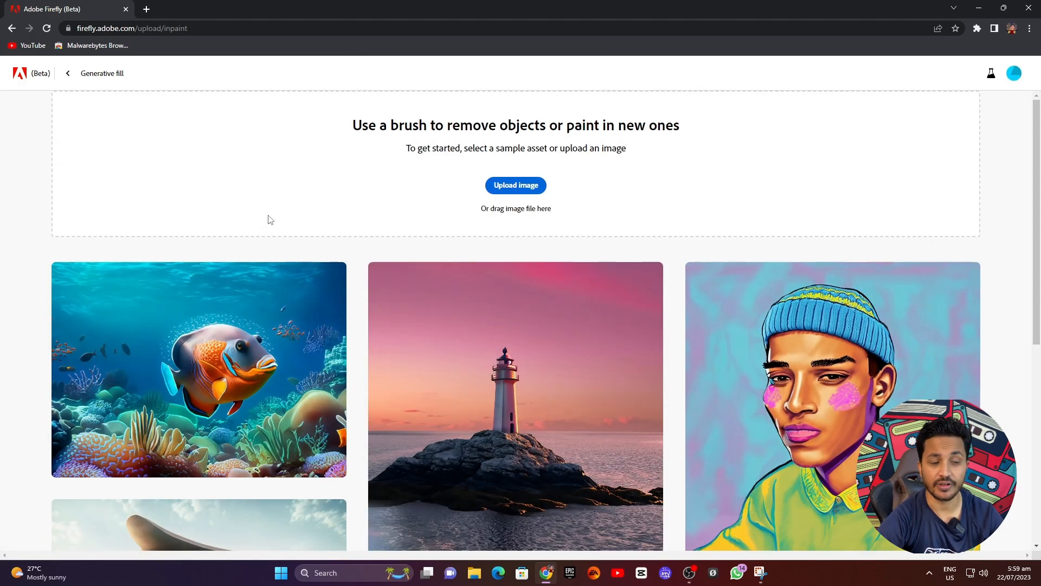
scroll(269, 222, "down", 2)
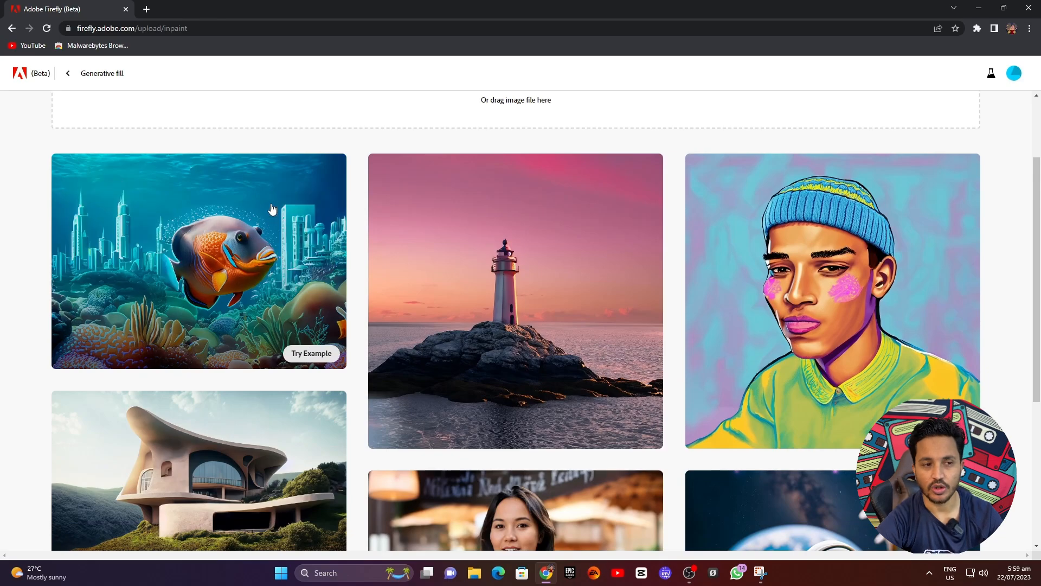
scroll(271, 219, "down", 4)
scroll(272, 210, "up", 6)
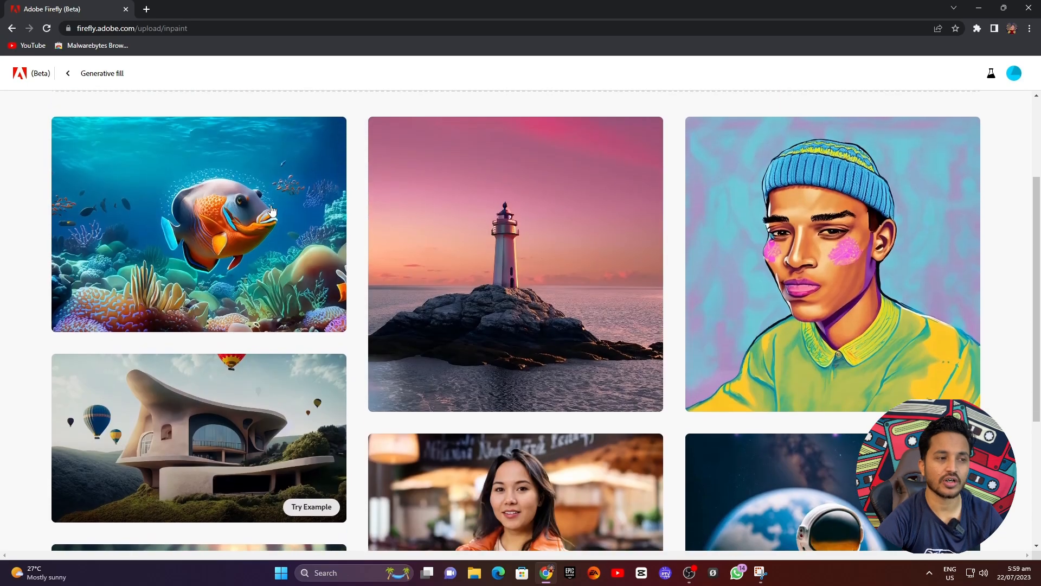